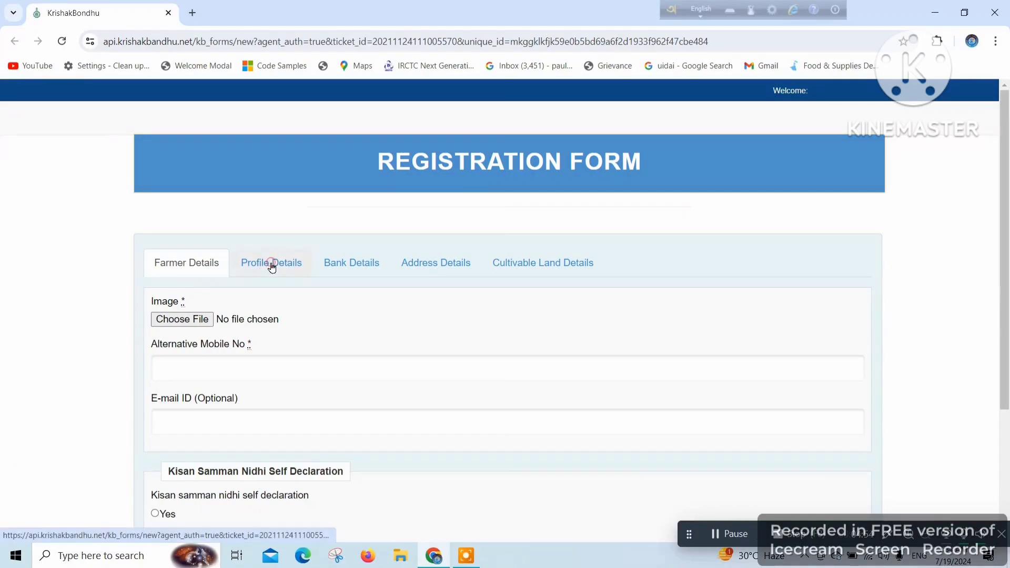
- Review the Profile, Bank, Address and Cultivable Land Details sections, then return to Profile Details
click(271, 263)
click(343, 263)
click(438, 267)
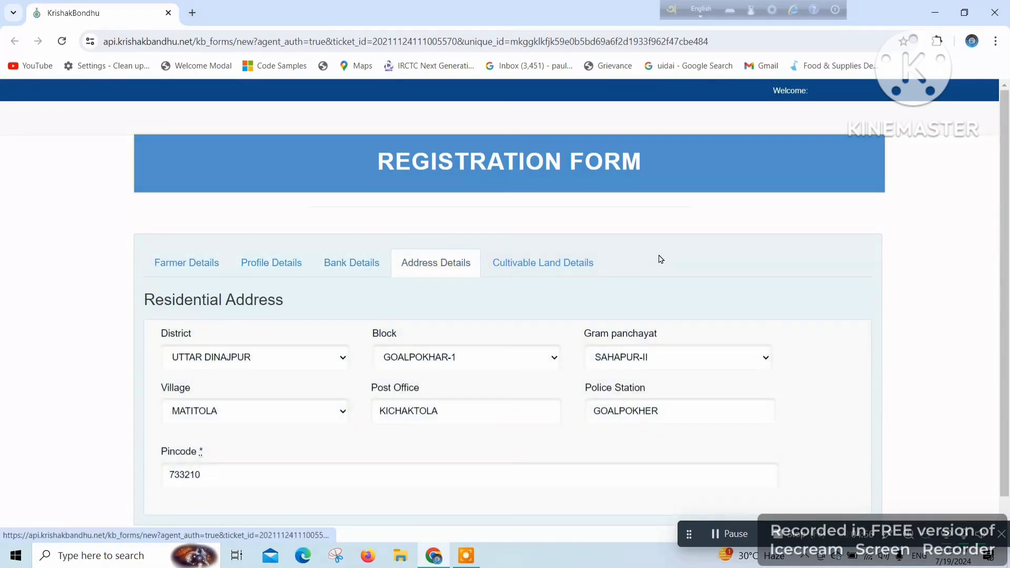
scroll(560, 230, down, 1)
click(543, 221)
click(385, 230)
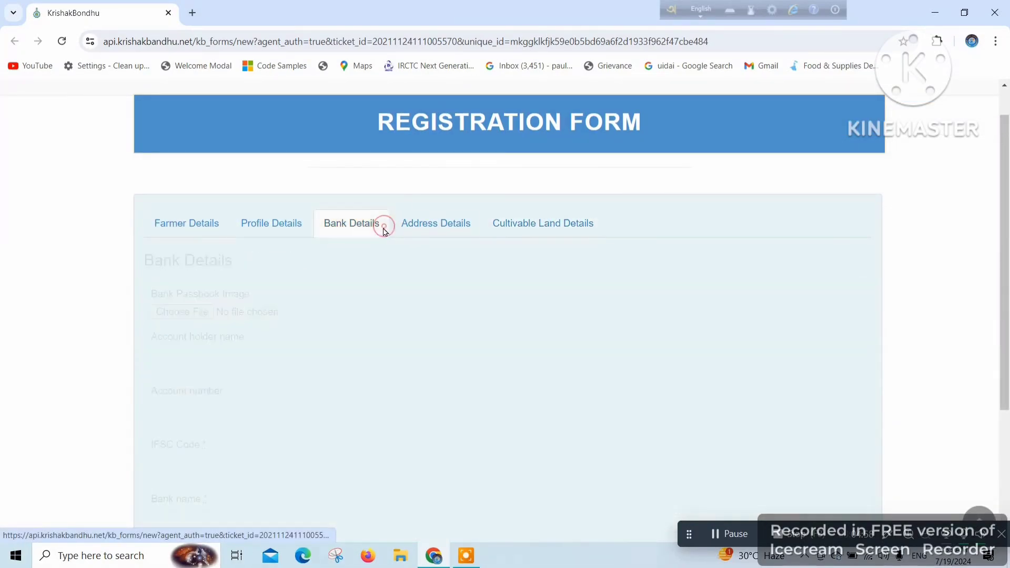
click(298, 230)
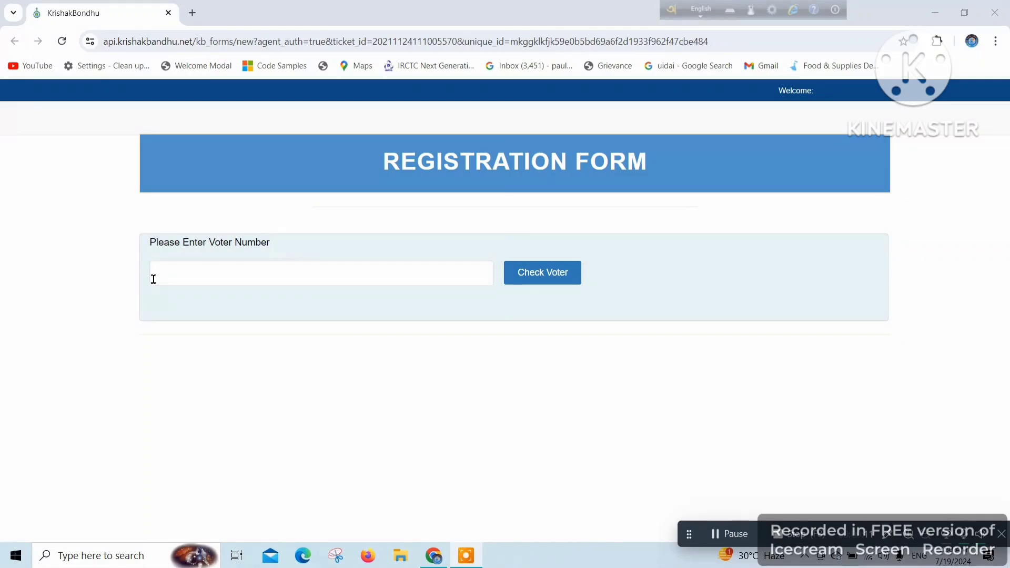
- Enter the farmer's voter number and verify it with Check Voter
click(180, 276)
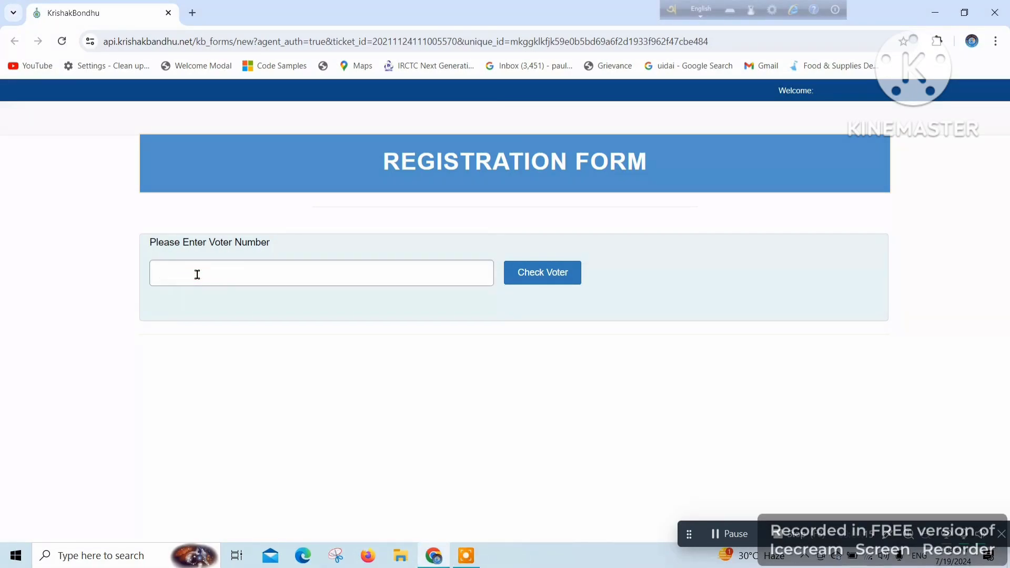
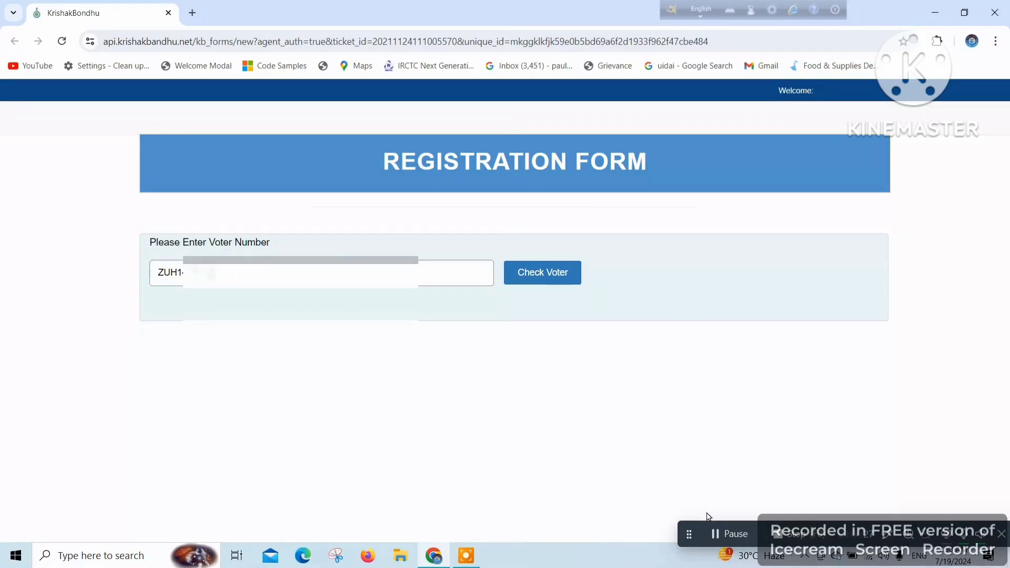
click(538, 285)
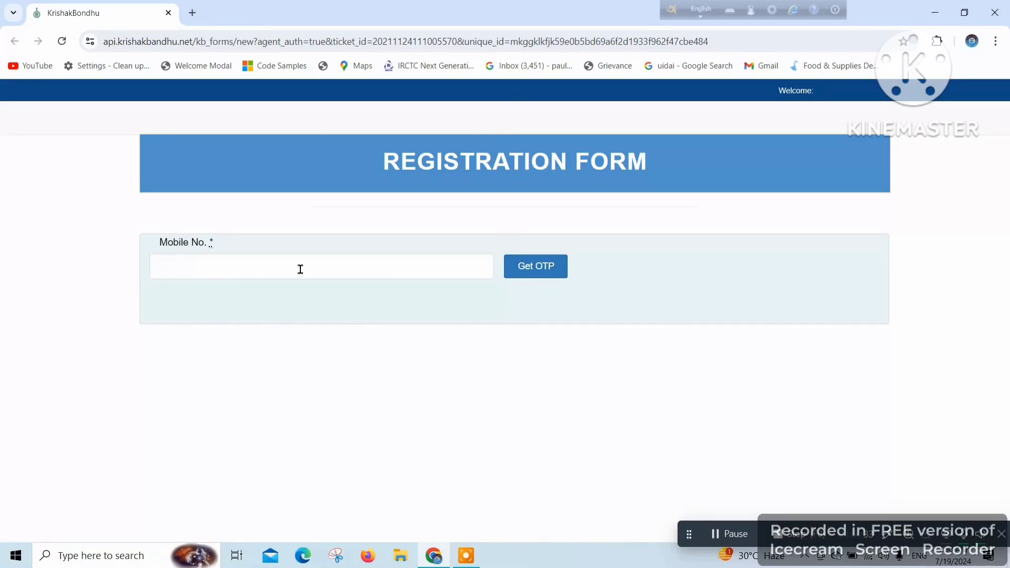
- Enter the farmer's mobile number, request an OTP, and type the received code
click(180, 270)
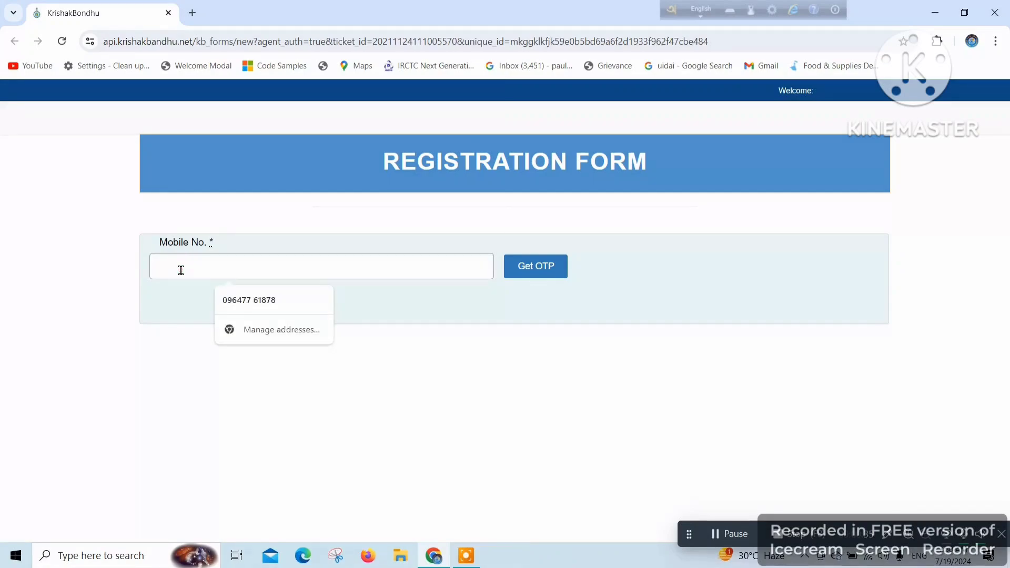
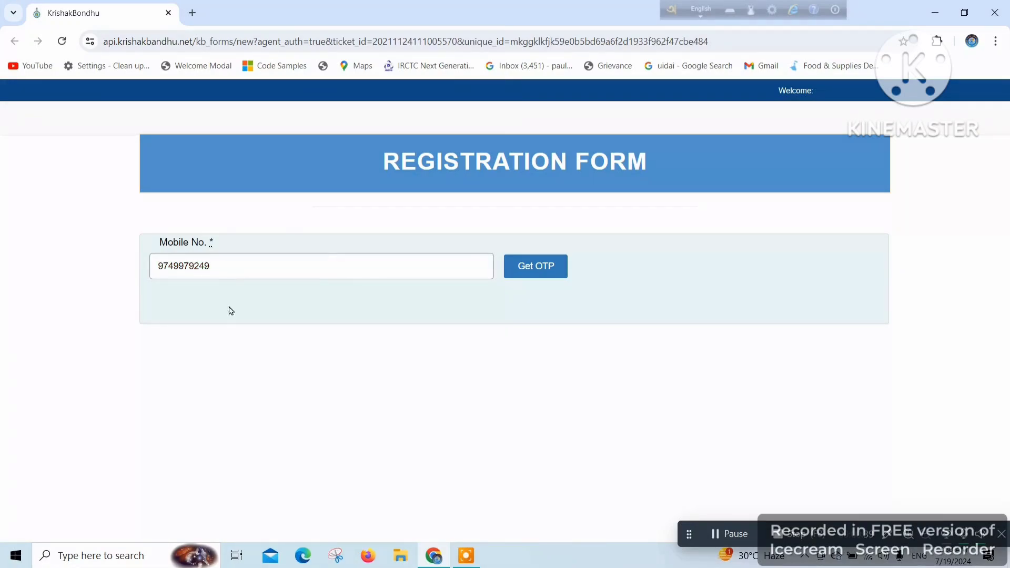
click(544, 271)
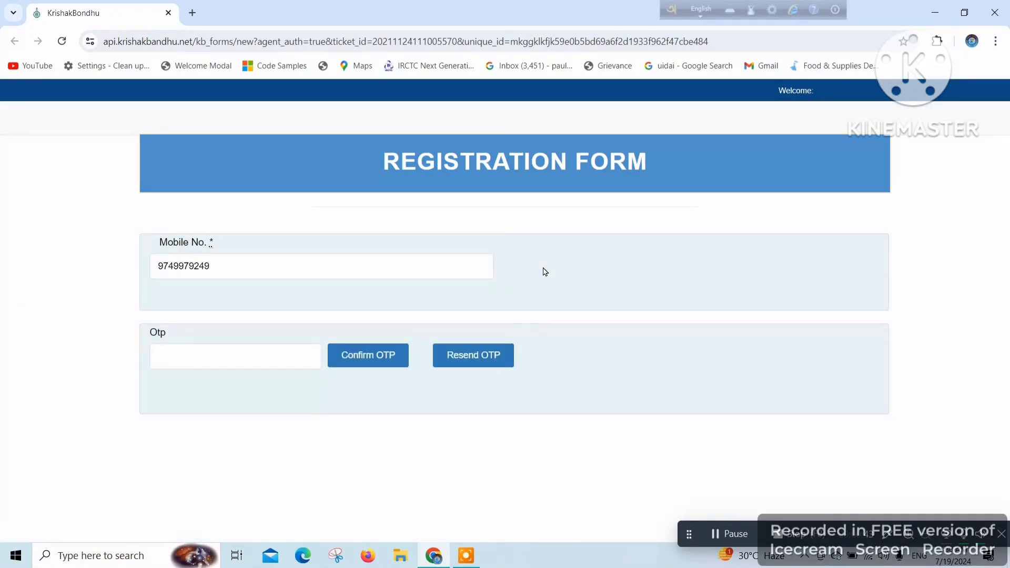
click(203, 362)
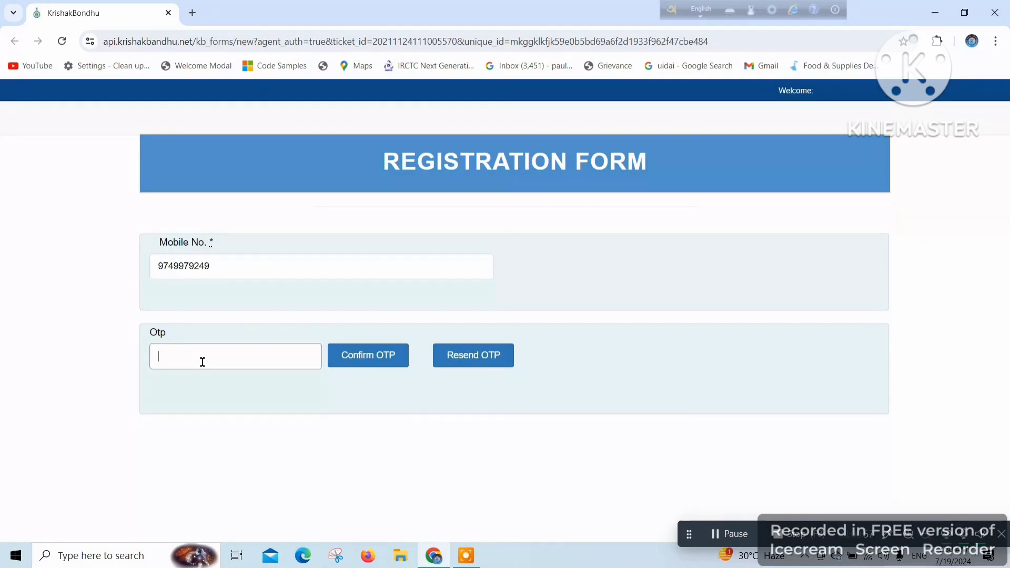
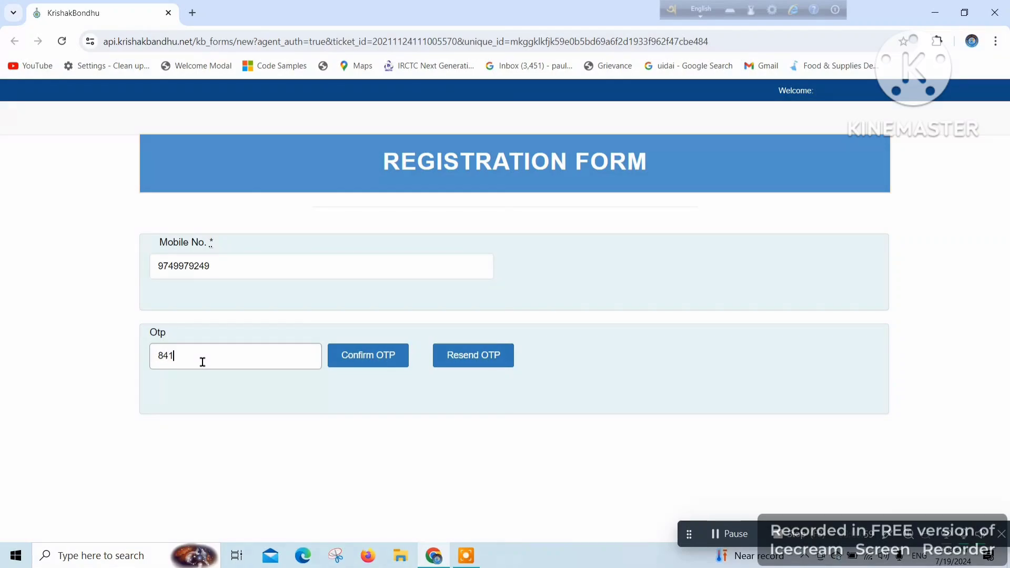
- Confirm the OTP to open the full registration form
click(371, 357)
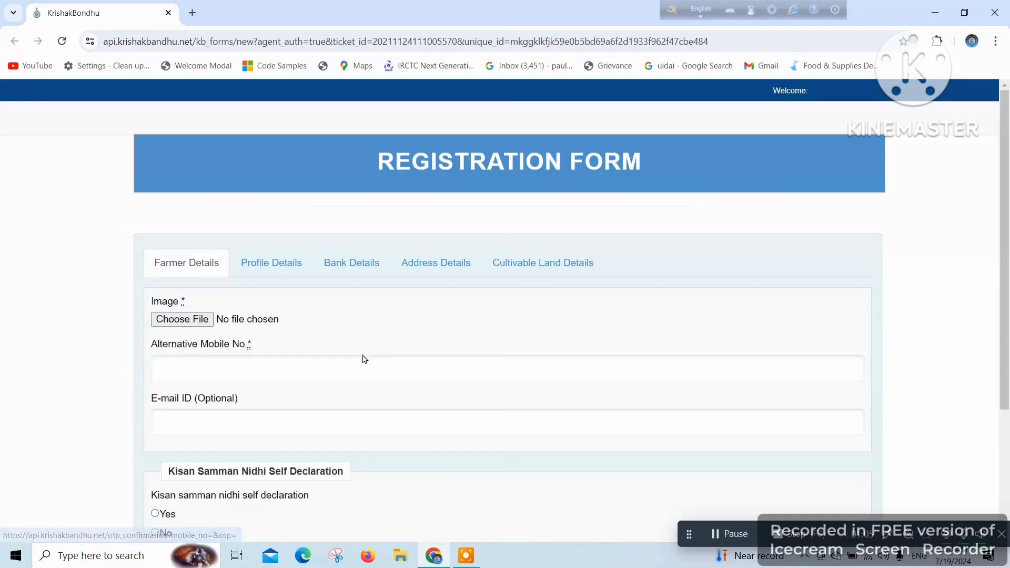
scroll(633, 268, down, 3)
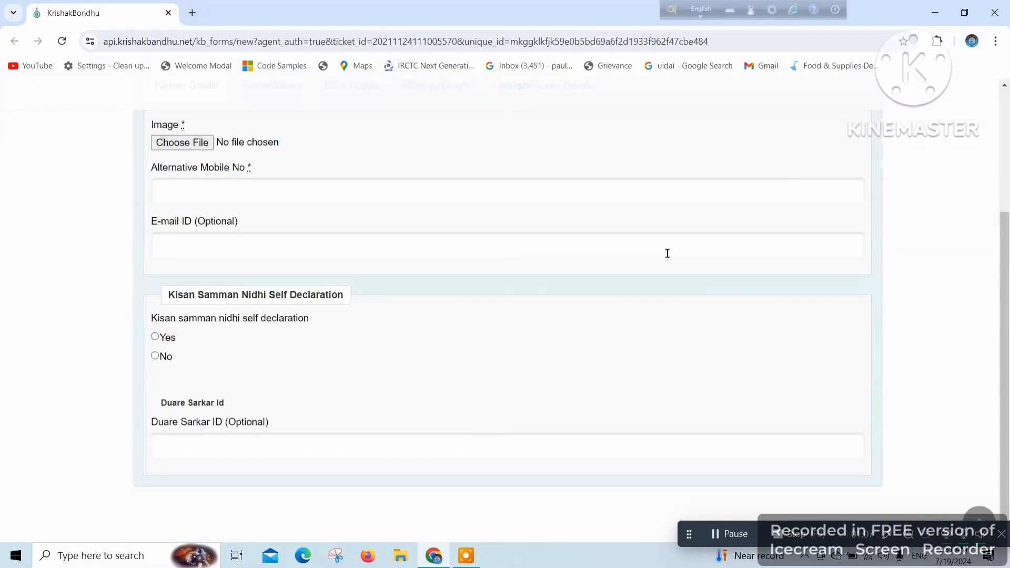
scroll(667, 253, up, 2)
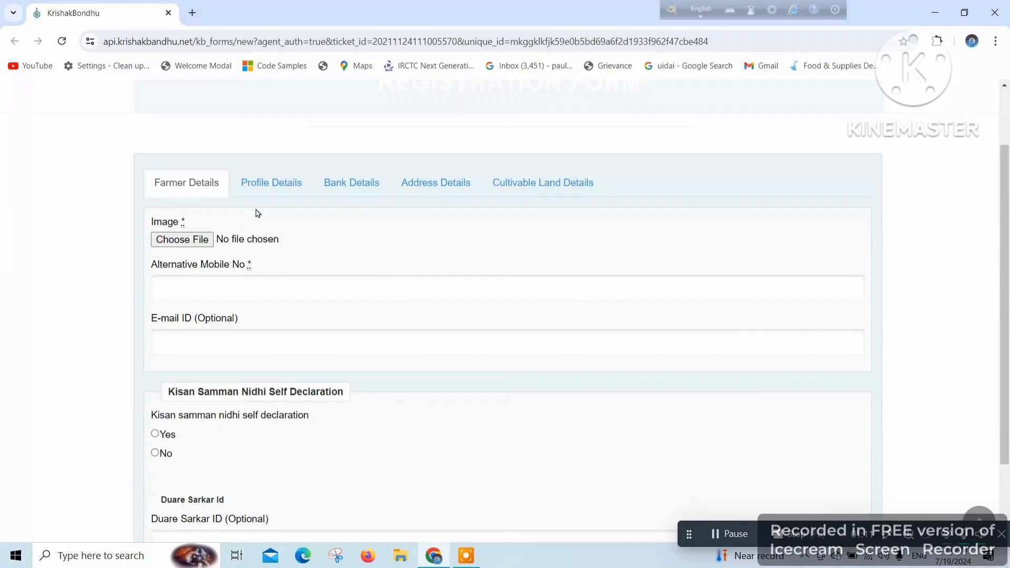
- Look through the Profile, Bank, Address and Cultivable Land Details sections, then return to Farmer Details
click(282, 183)
click(282, 185)
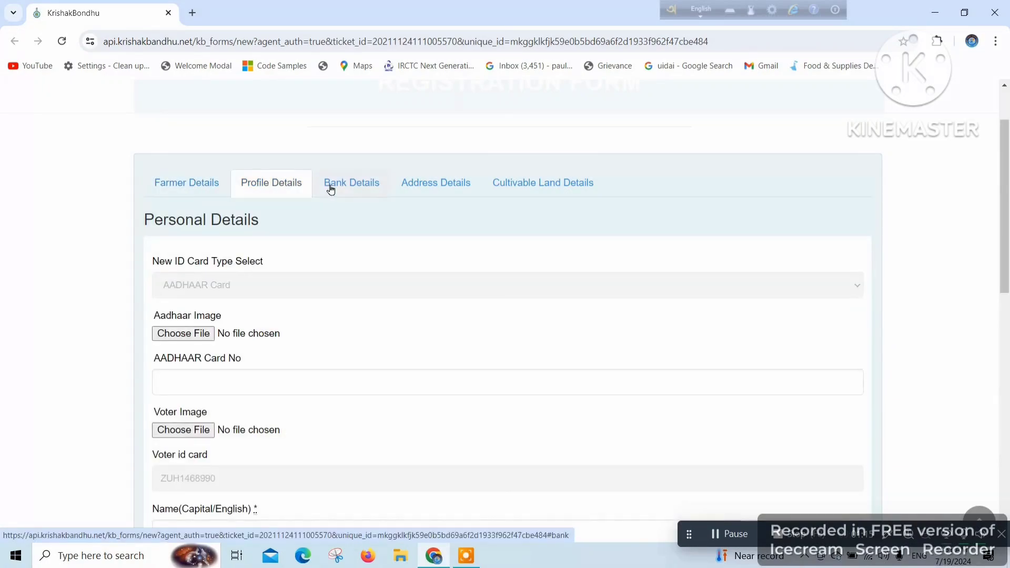
click(371, 186)
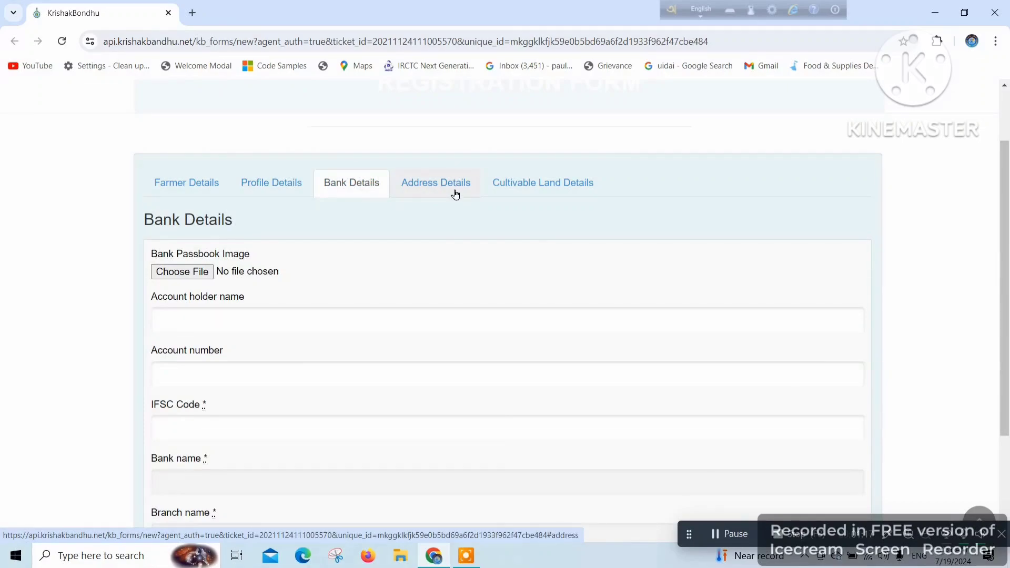
click(452, 192)
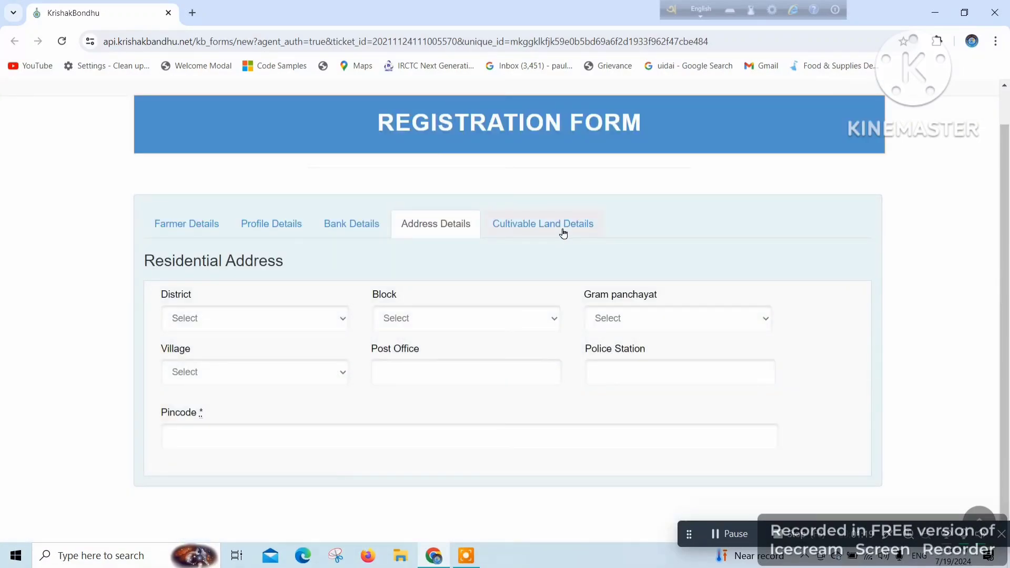
click(561, 226)
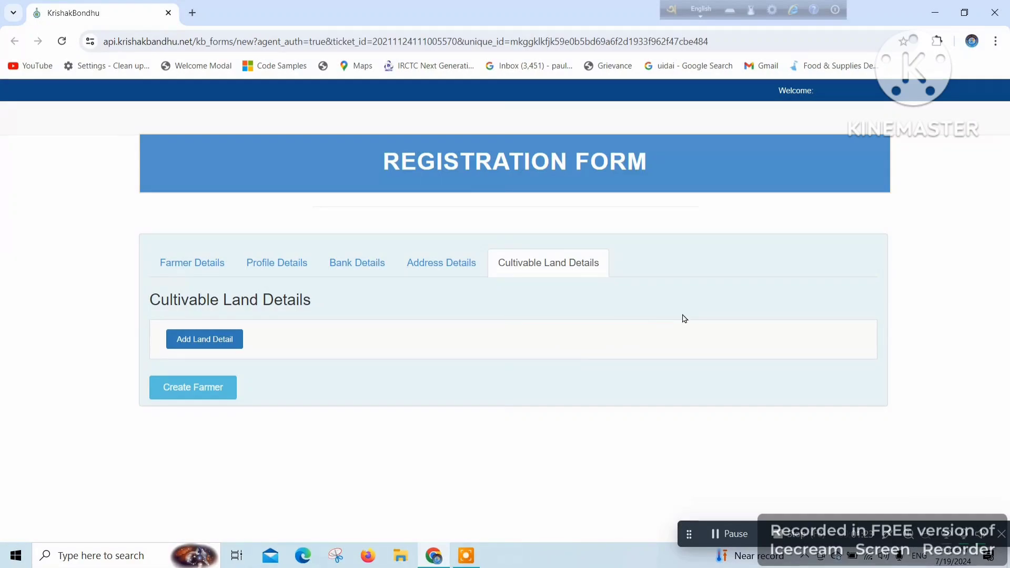
click(206, 265)
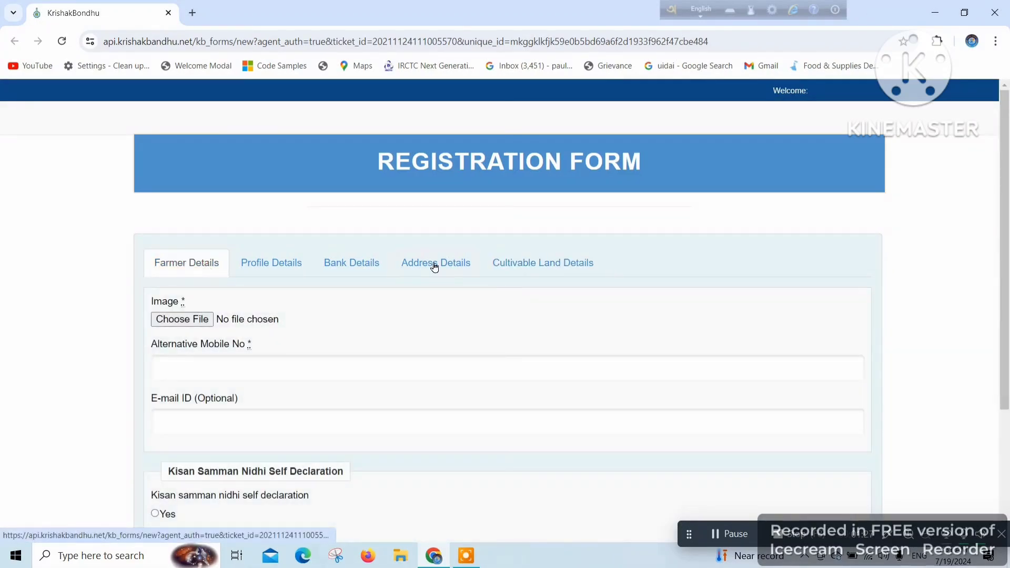
scroll(515, 283, down, 3)
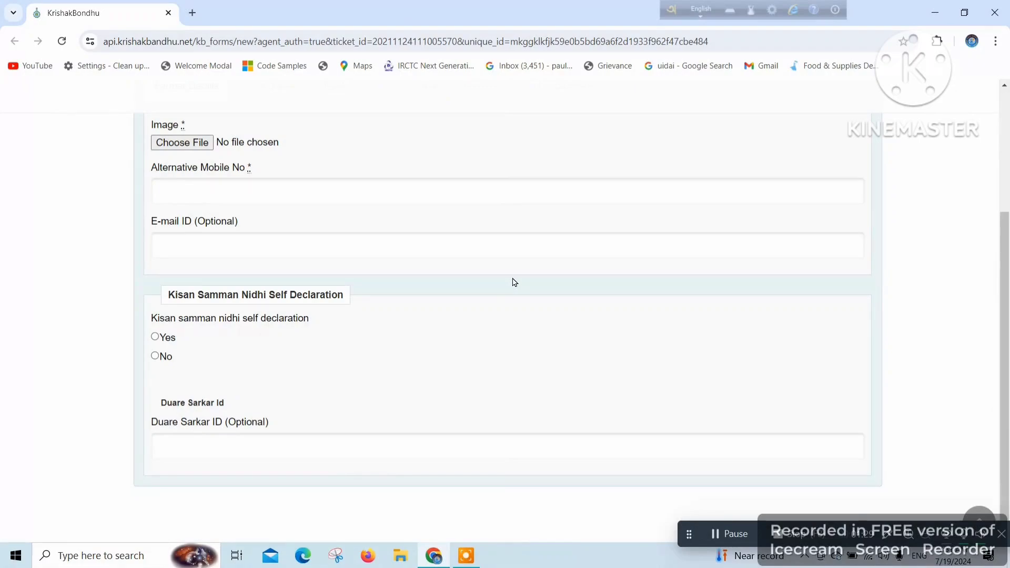
scroll(515, 282, up, 2)
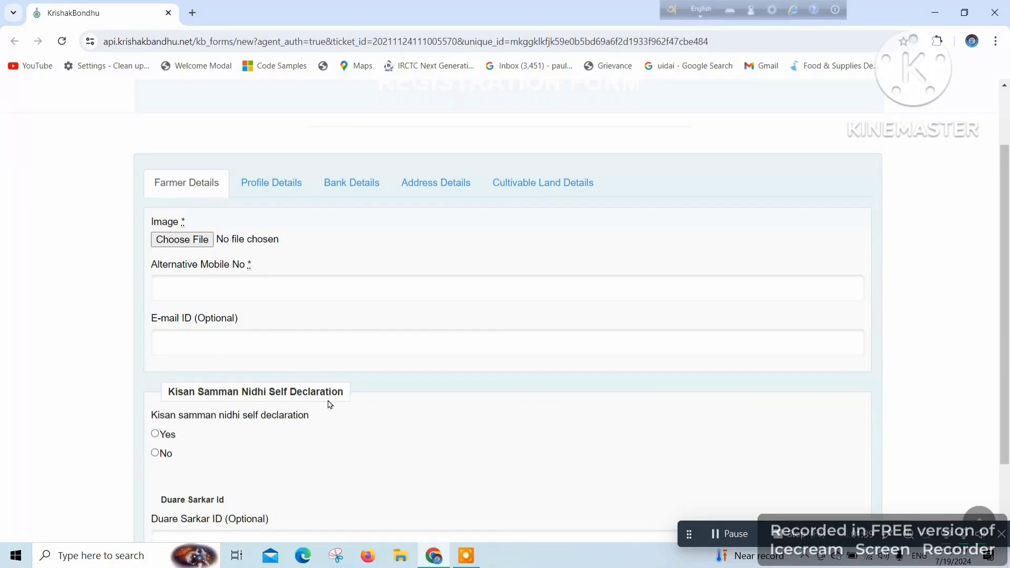
scroll(341, 389, down, 2)
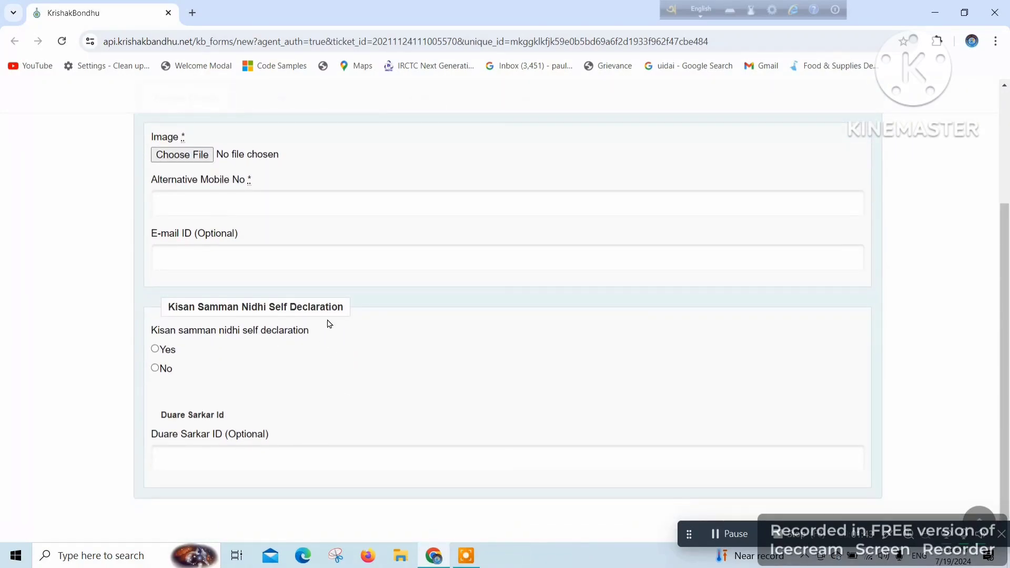
scroll(327, 324, up, 4)
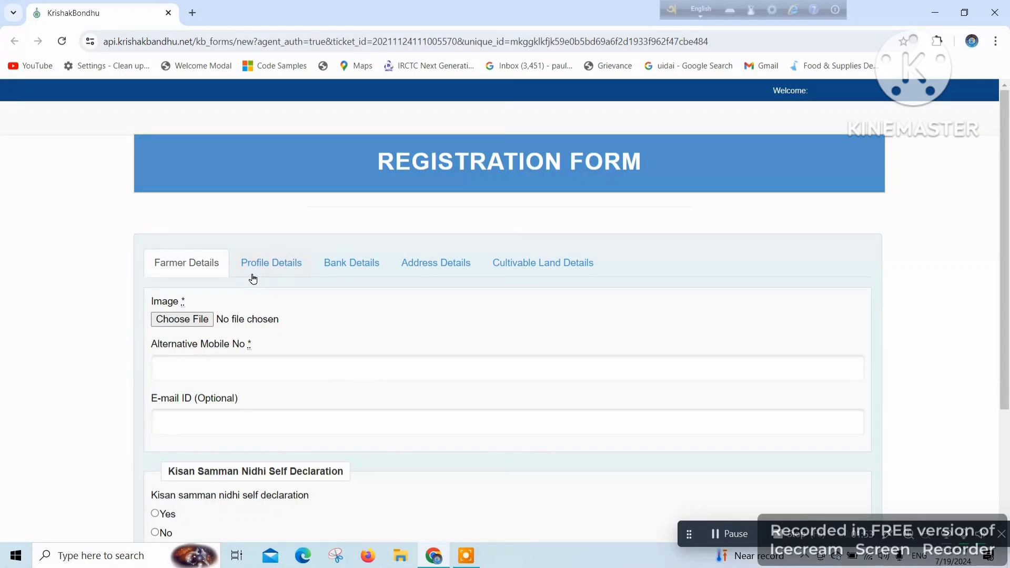
- Scroll through the whole Profile Details section and back to its top
click(274, 269)
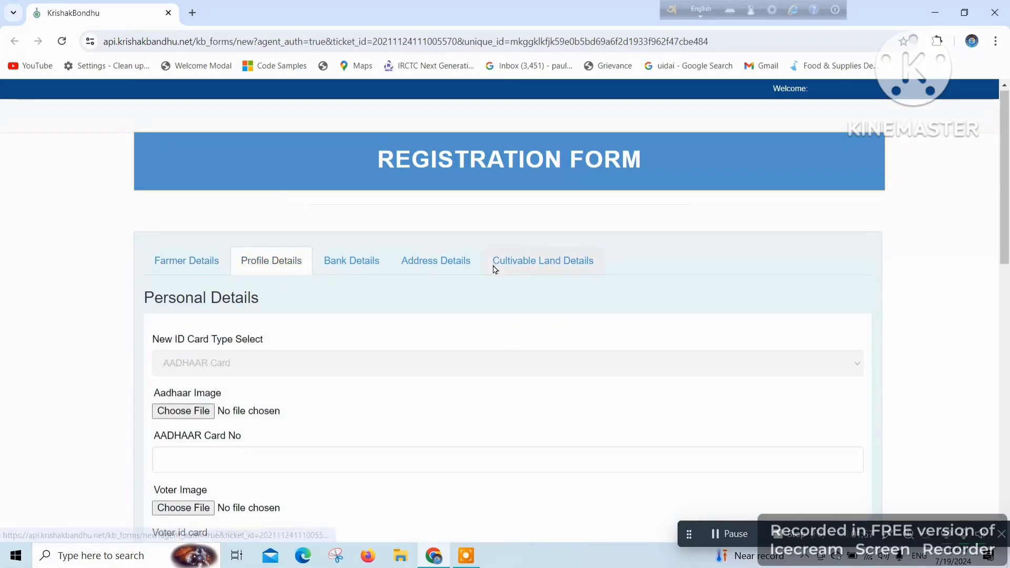
scroll(493, 265, down, 4)
scroll(493, 264, up, 2)
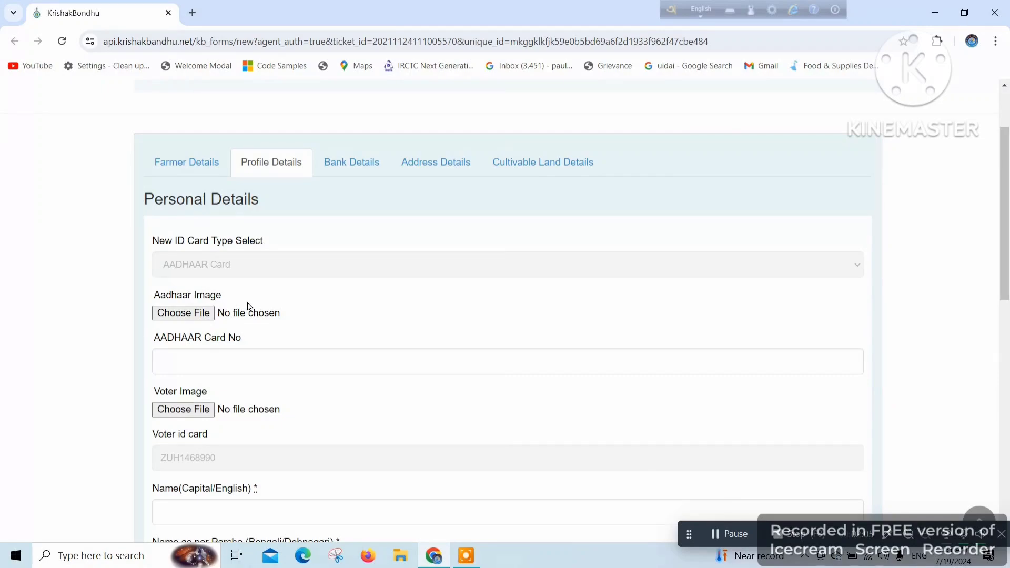
scroll(350, 322, down, 2)
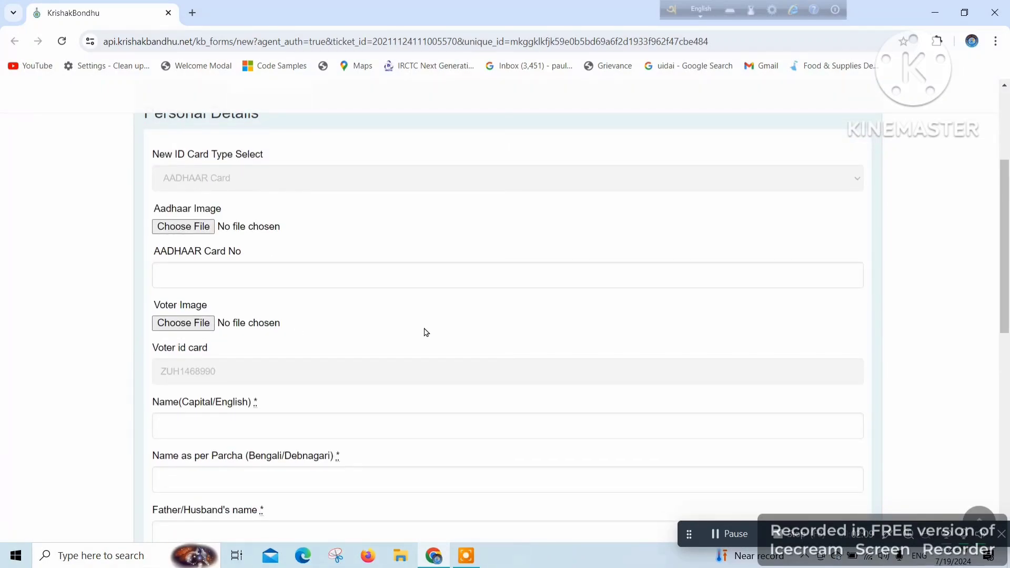
scroll(425, 334, down, 2)
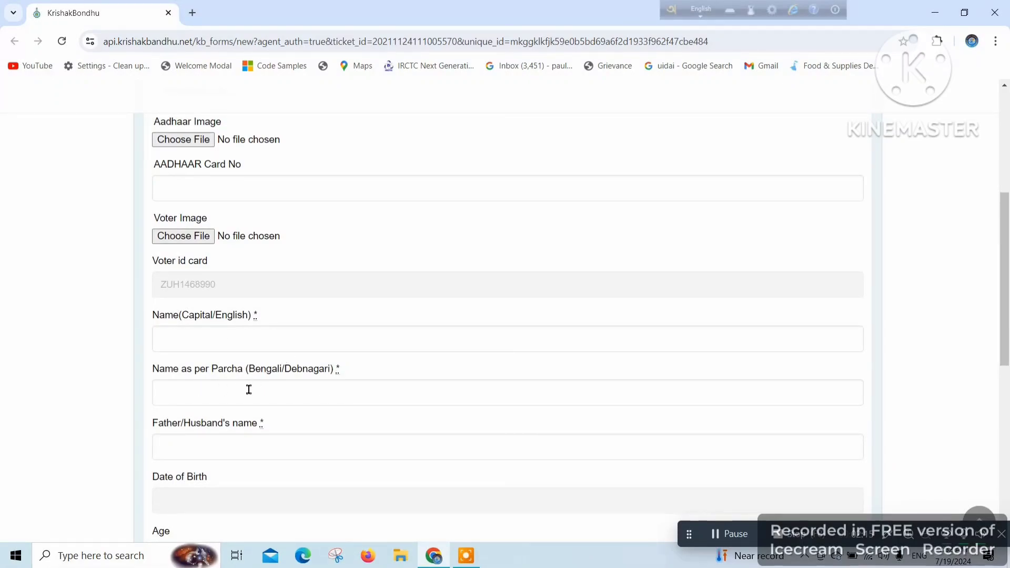
scroll(401, 342, down, 2)
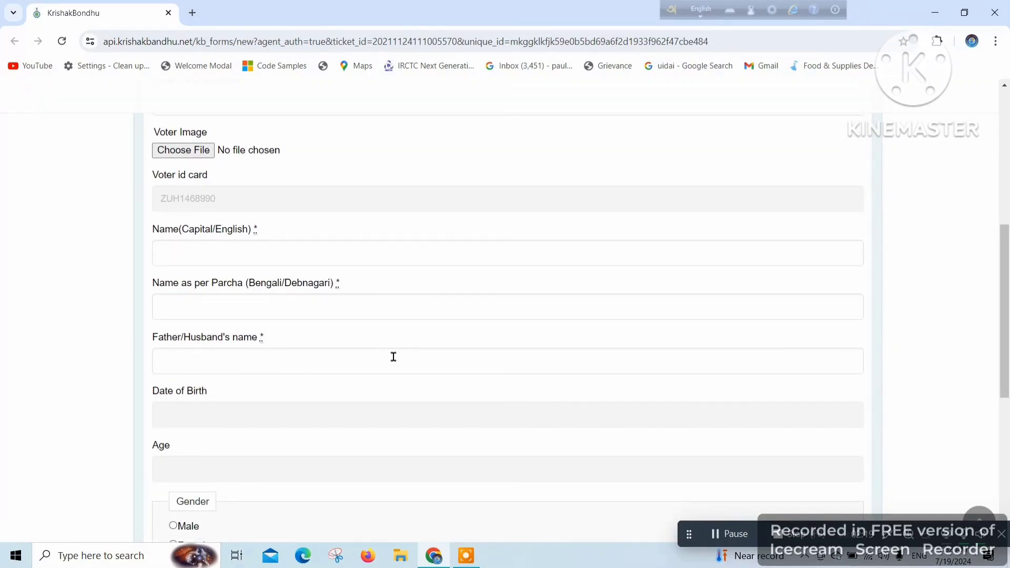
scroll(393, 356, down, 2)
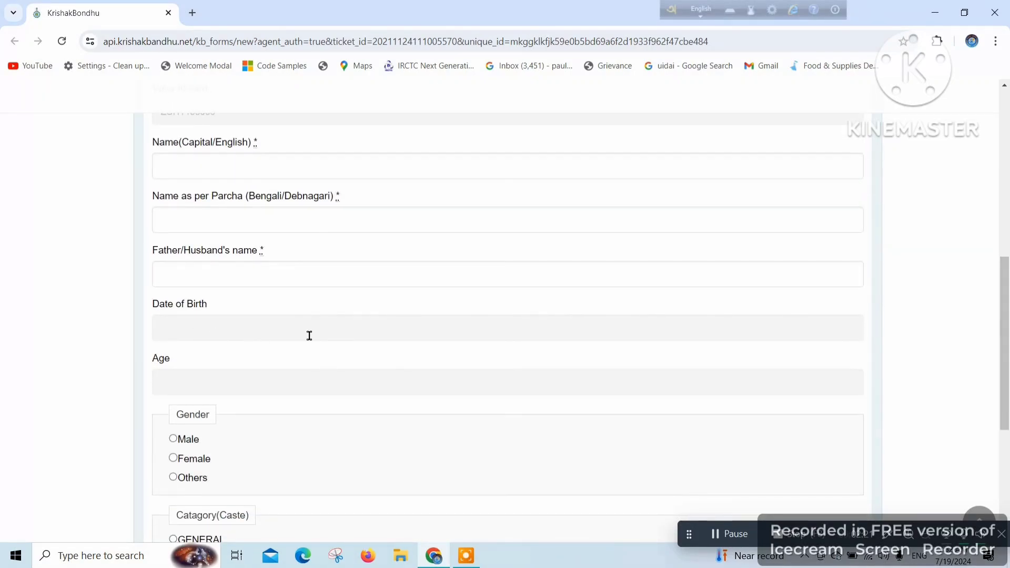
scroll(289, 371, down, 4)
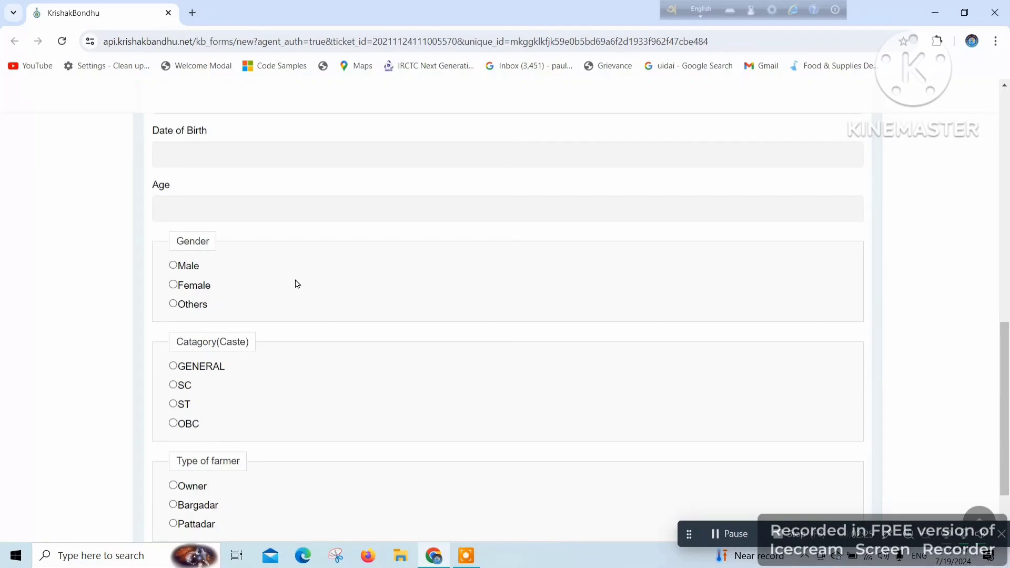
scroll(290, 296, down, 2)
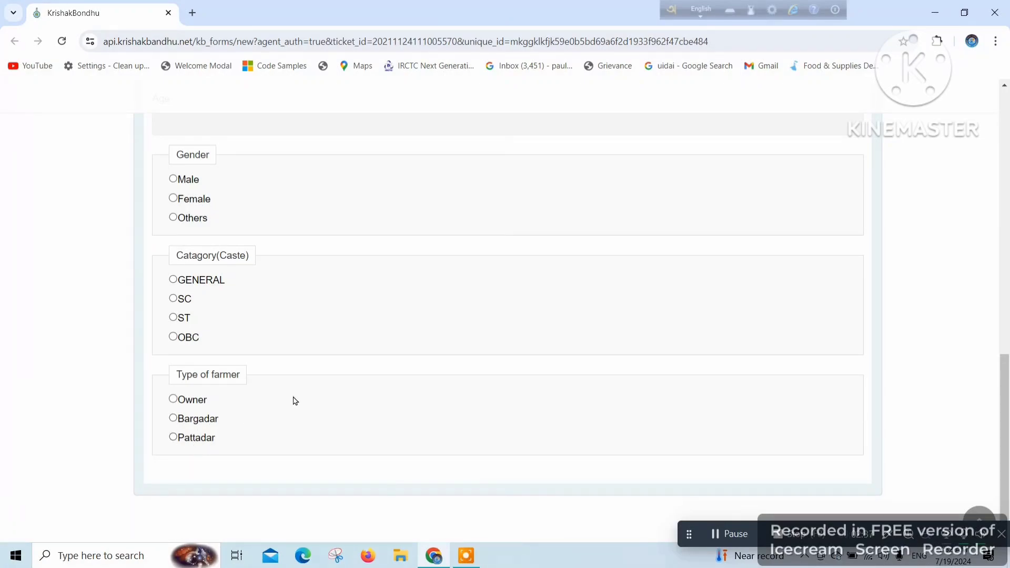
scroll(417, 404, up, 15)
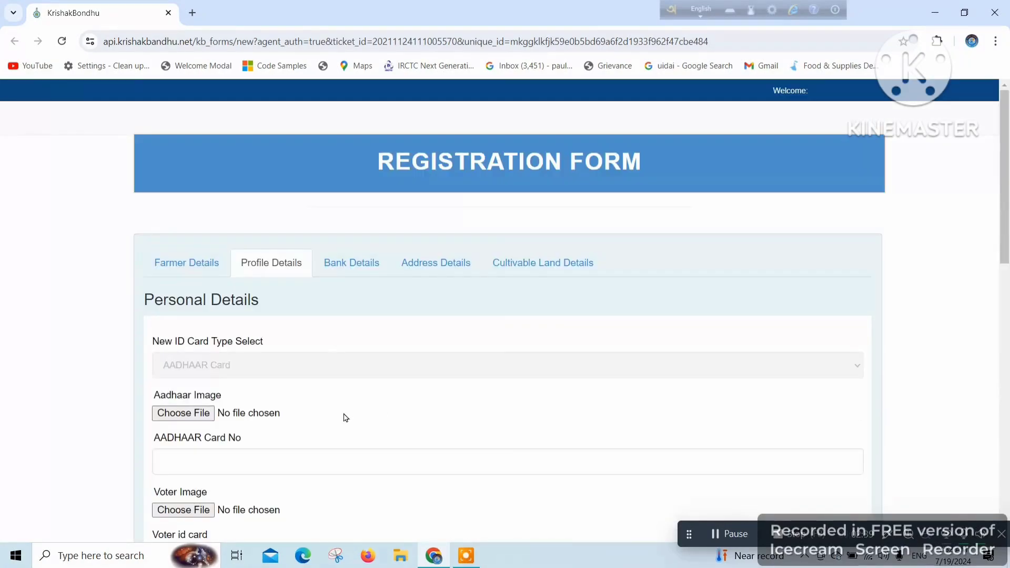
click(352, 267)
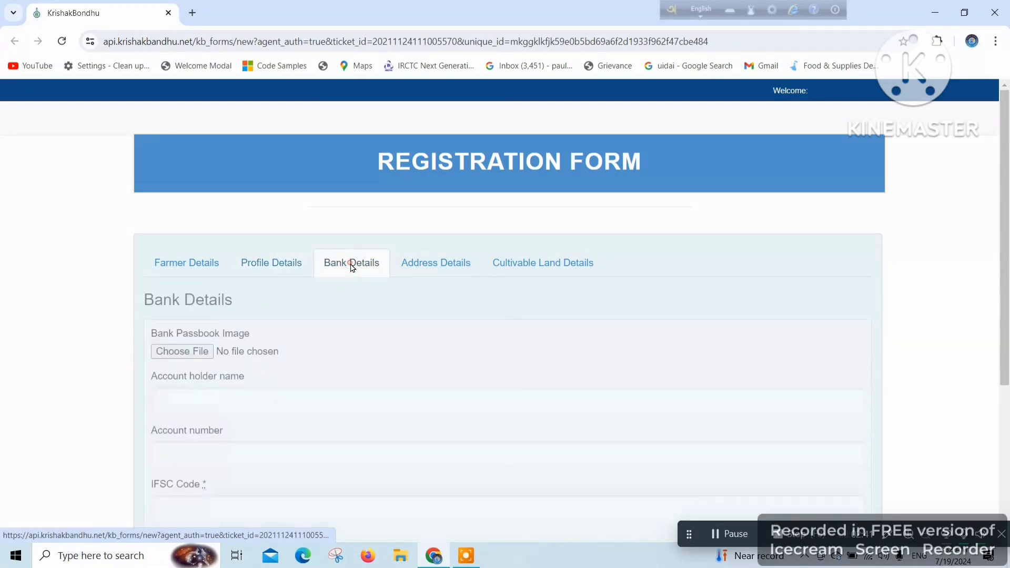
scroll(471, 257, down, 3)
scroll(473, 261, up, 1)
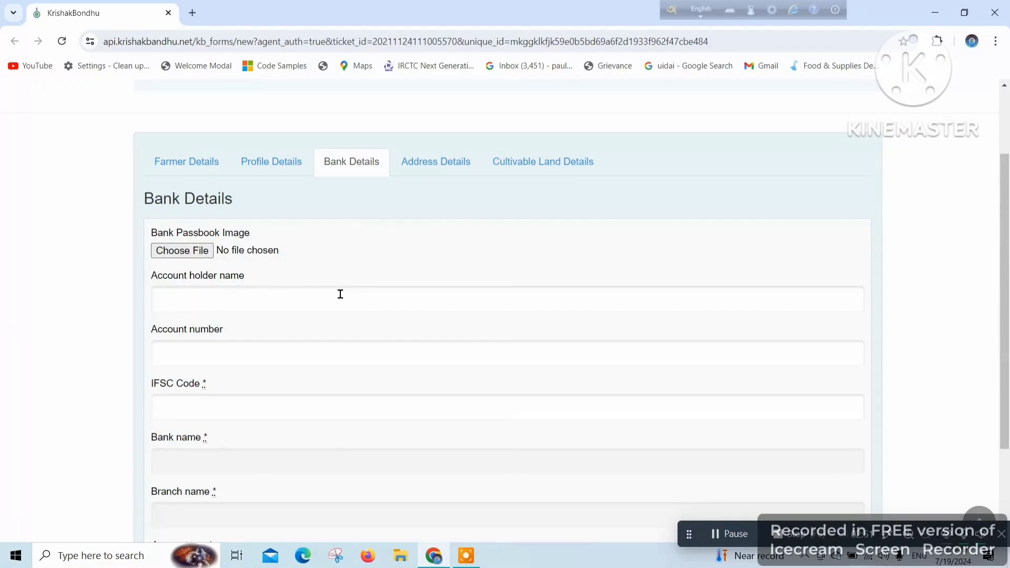
scroll(399, 300, down, 2)
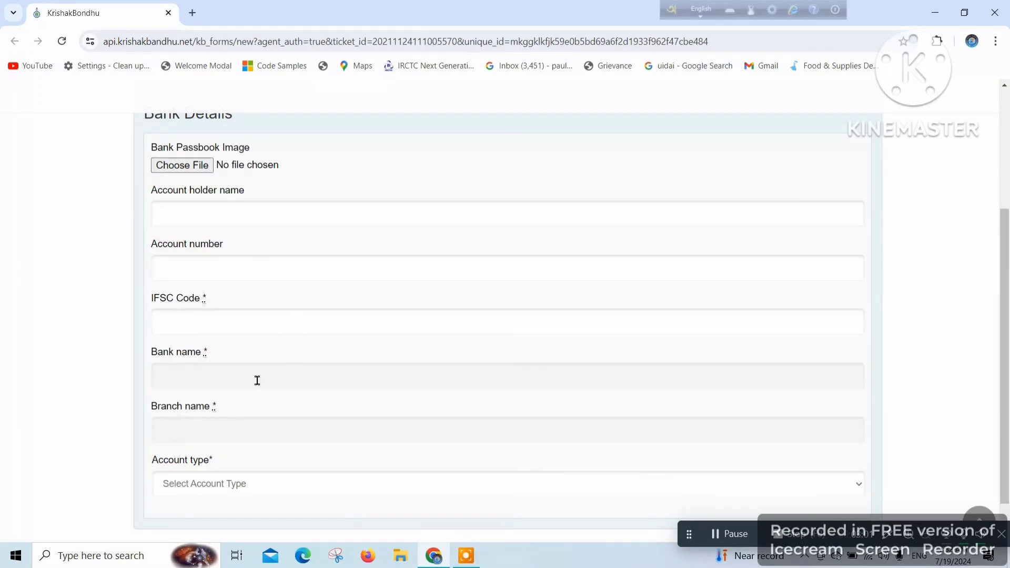
scroll(290, 365, down, 1)
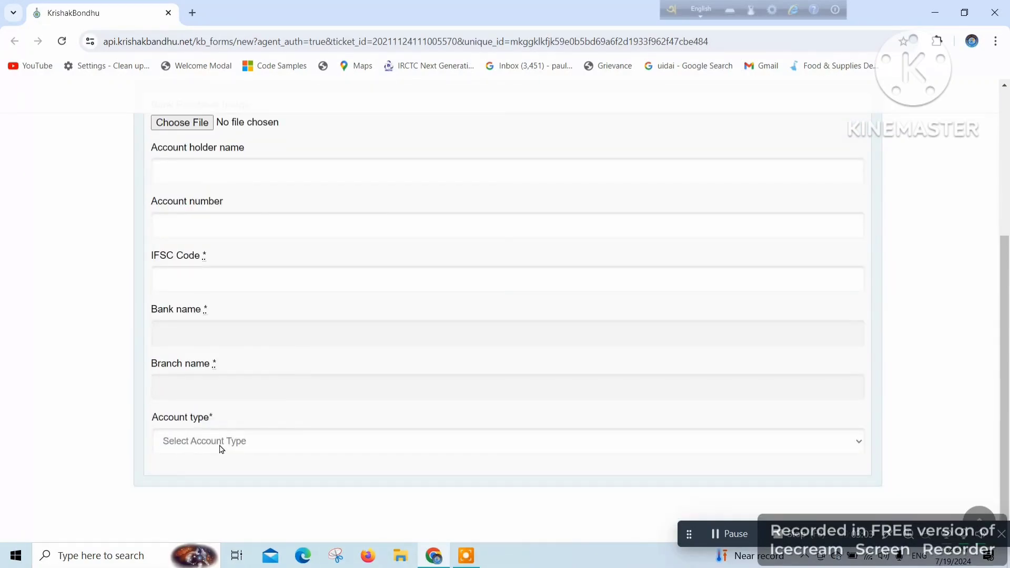
scroll(415, 368, up, 5)
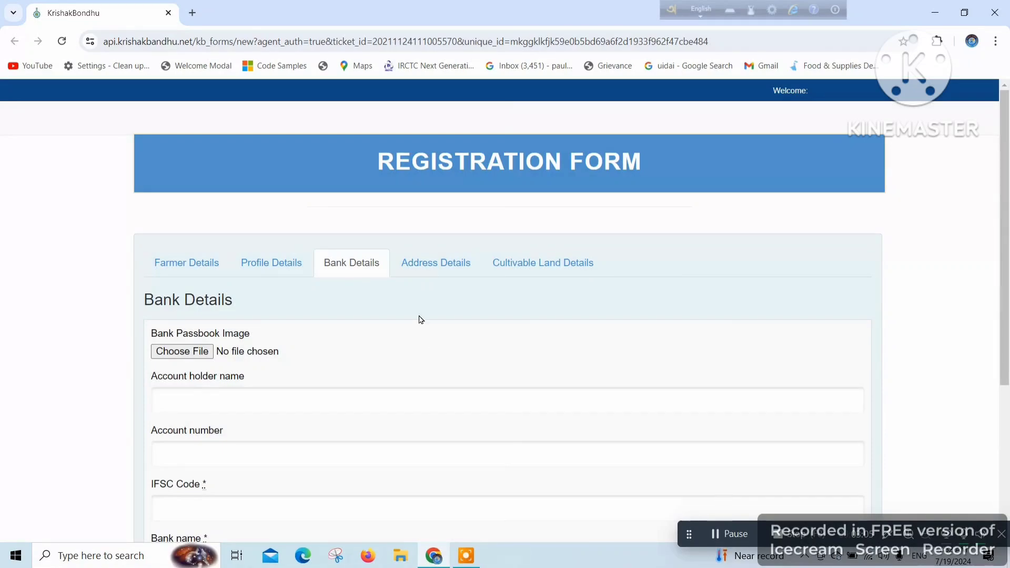
- In Address Details, set district UTTAR DINAJPUR and block GOALPOKHAR-1
click(457, 266)
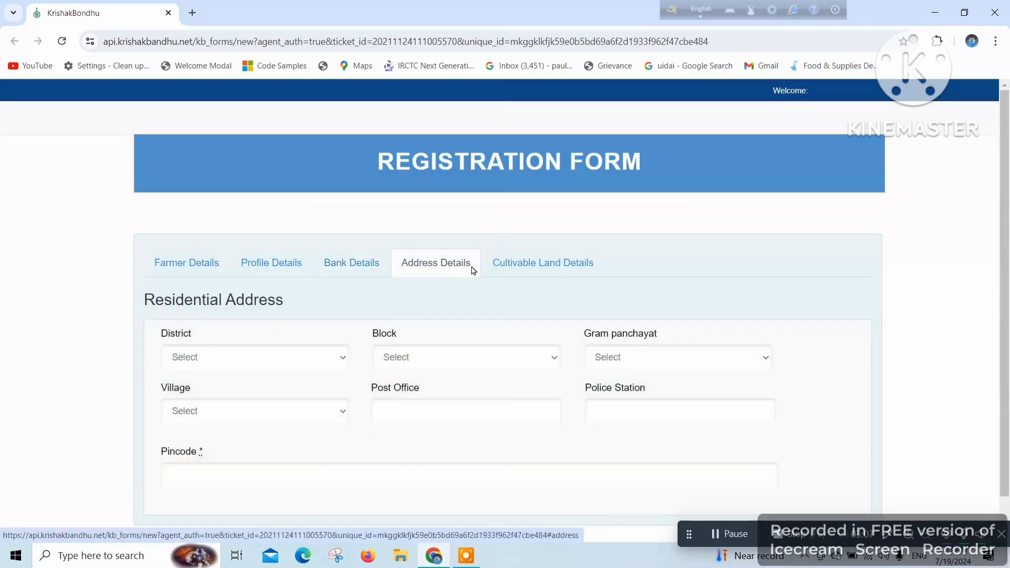
scroll(520, 277, down, 1)
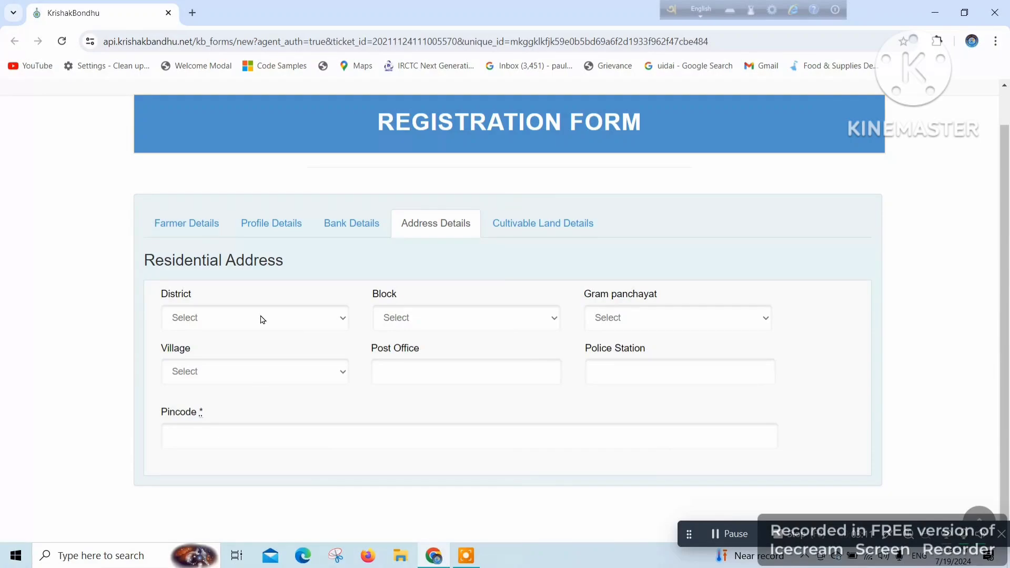
click(285, 318)
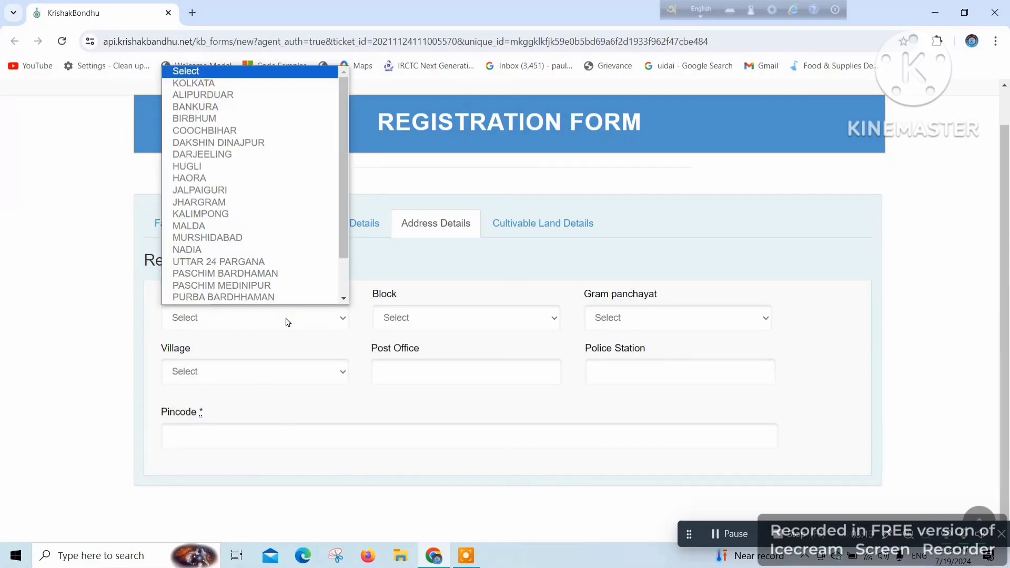
scroll(273, 211, down, 2)
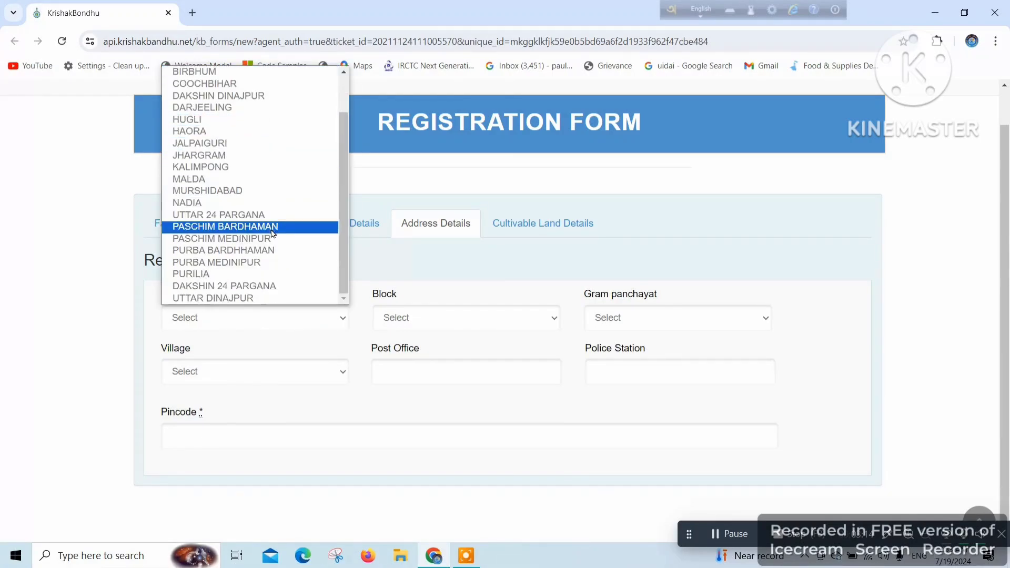
click(264, 296)
click(426, 319)
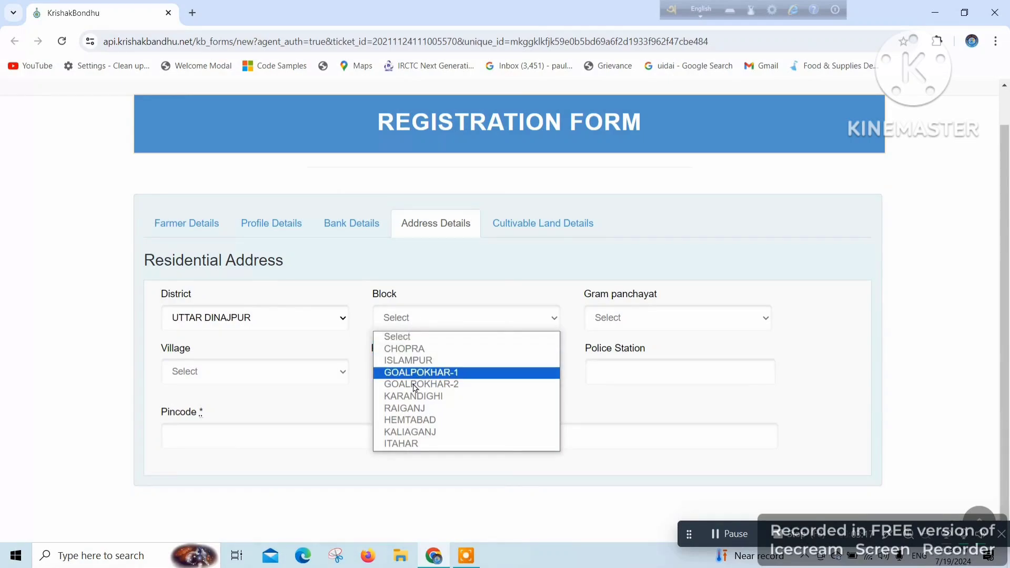
click(427, 378)
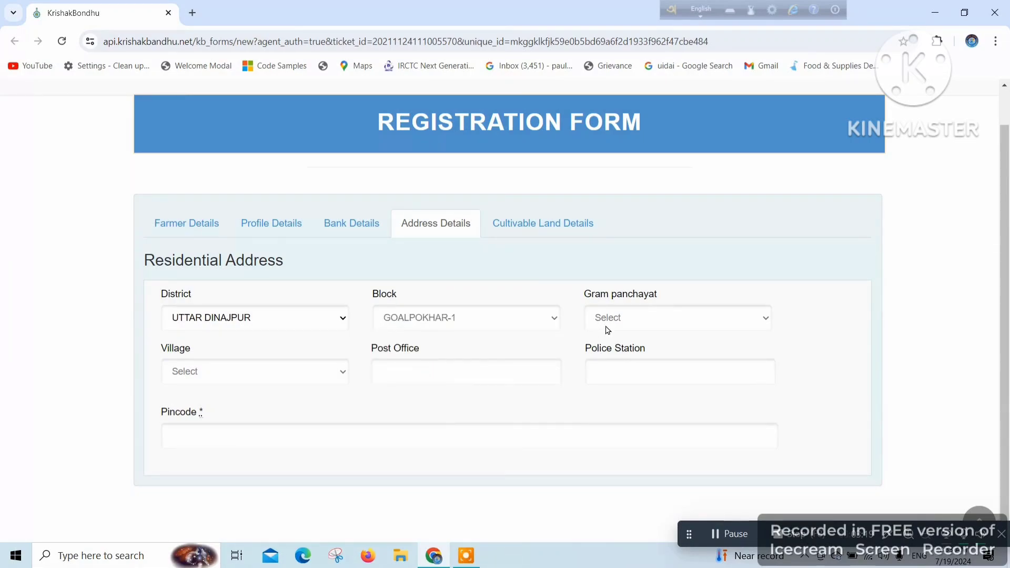
- Choose gram panchayat SAHAPUR-II and village MATITOLA, and enter post office KICHAKTOLA
click(668, 319)
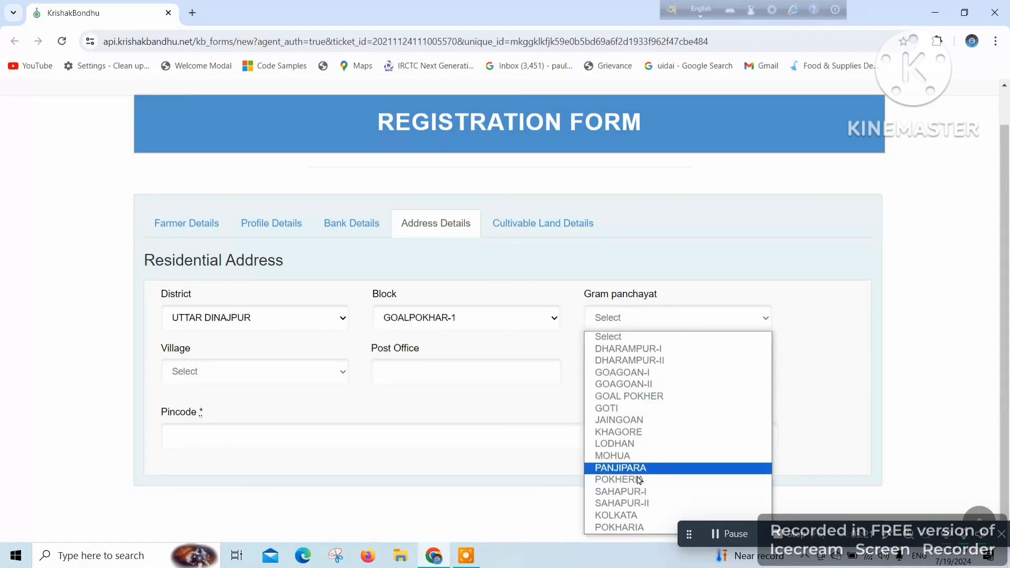
click(639, 504)
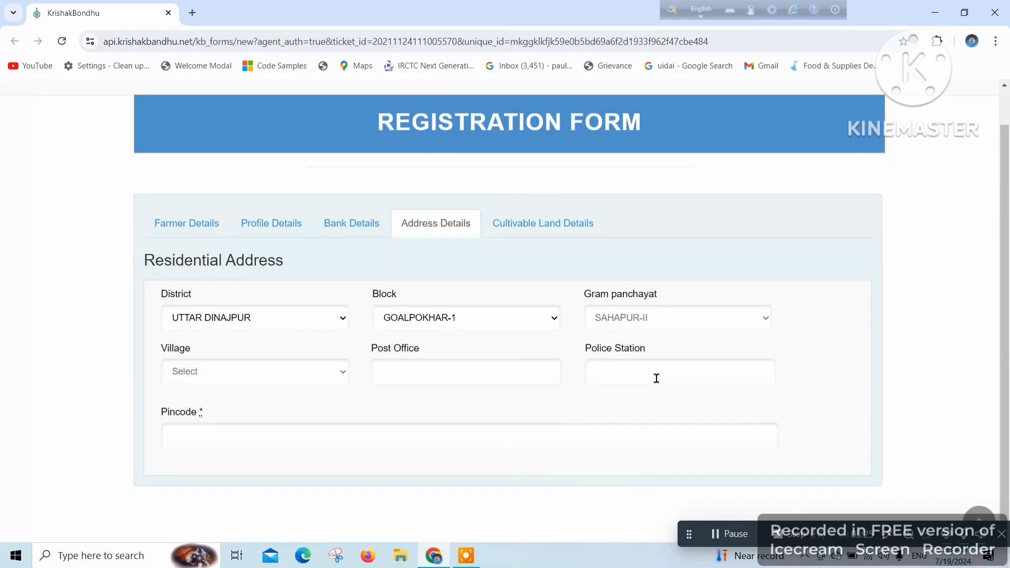
click(326, 372)
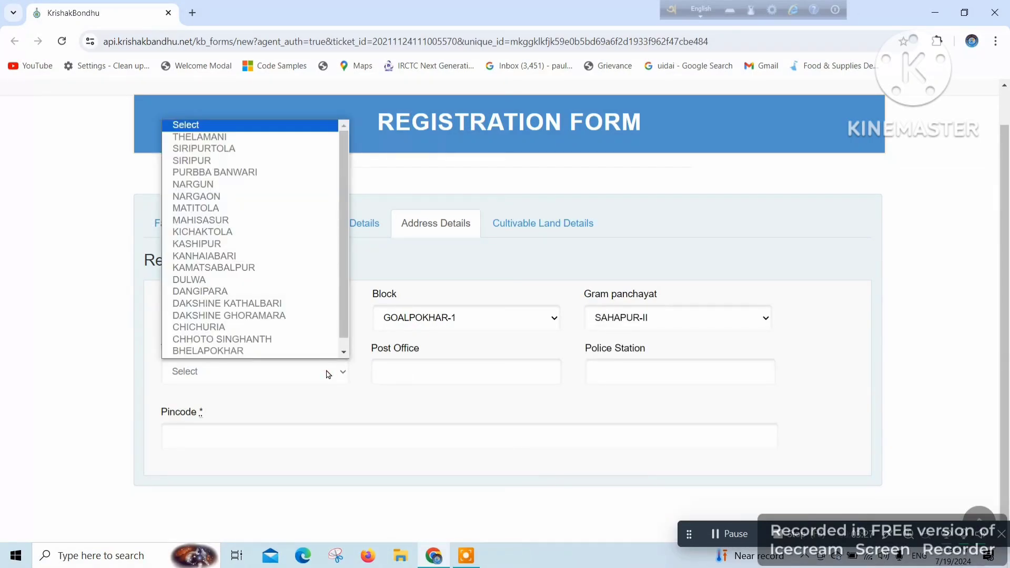
key(m)
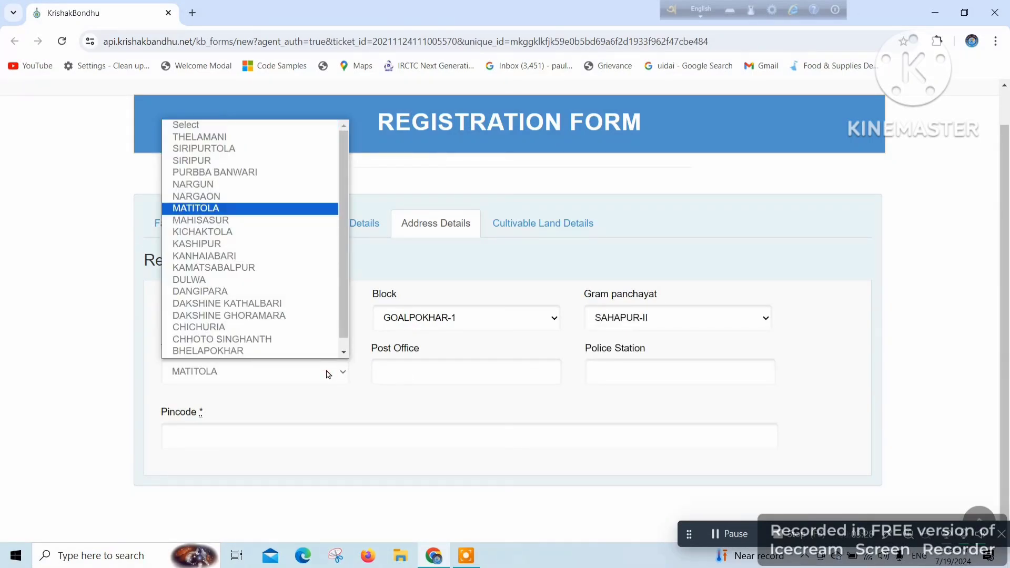
click(218, 206)
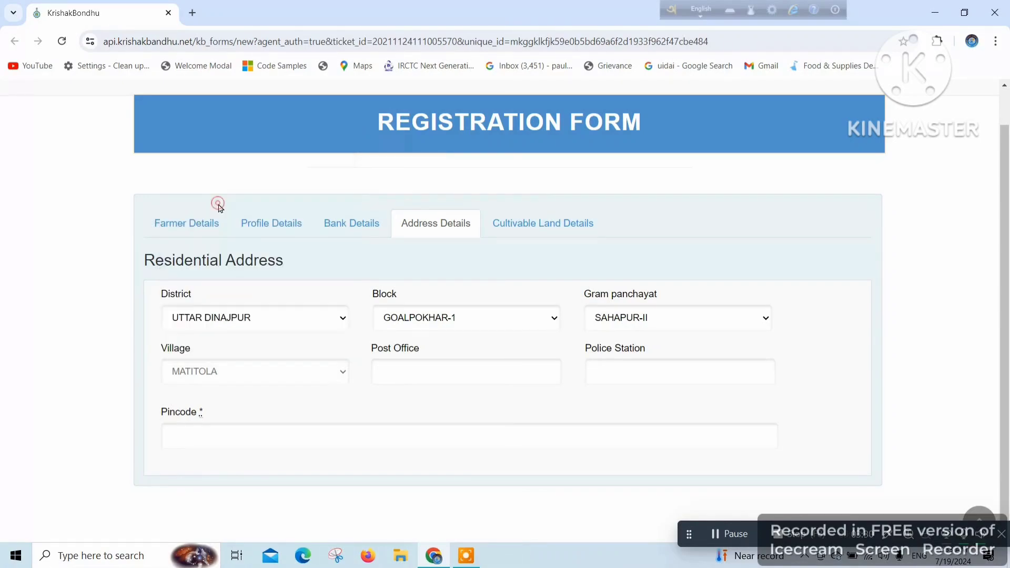
click(426, 378)
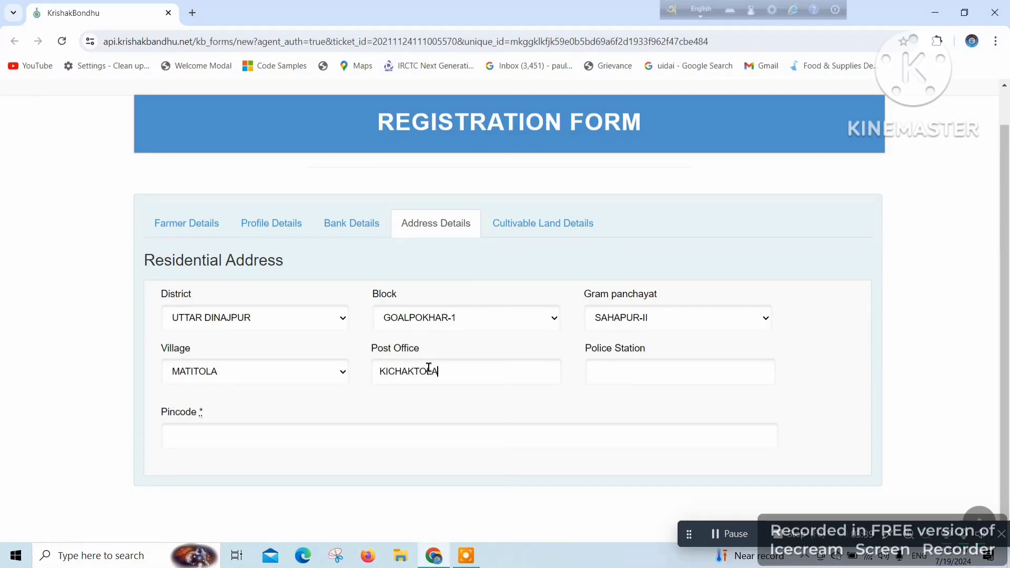
- Fill in police station GOALPOKHER and pincode 733210 in the residential address
click(617, 369)
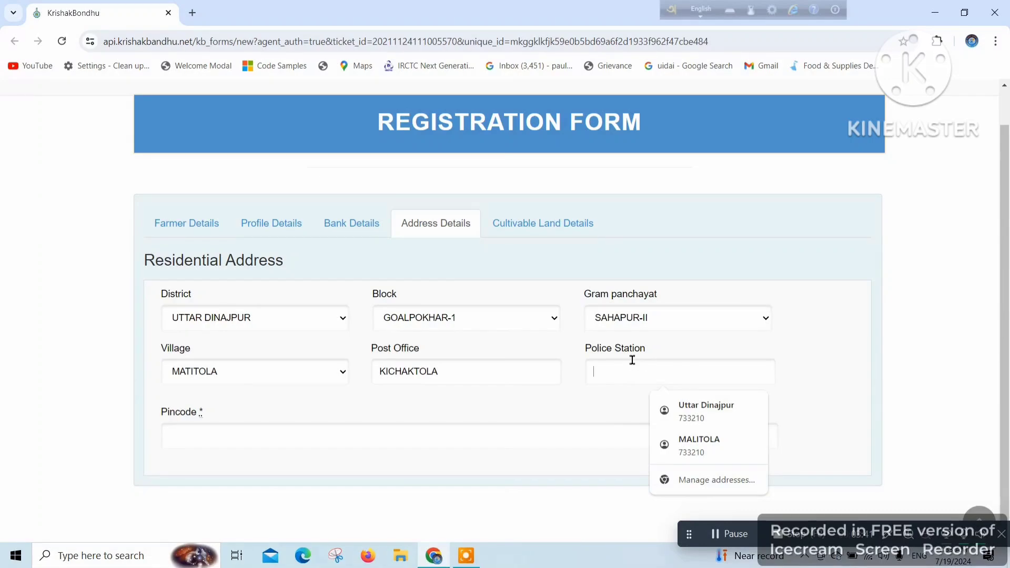
text(go)
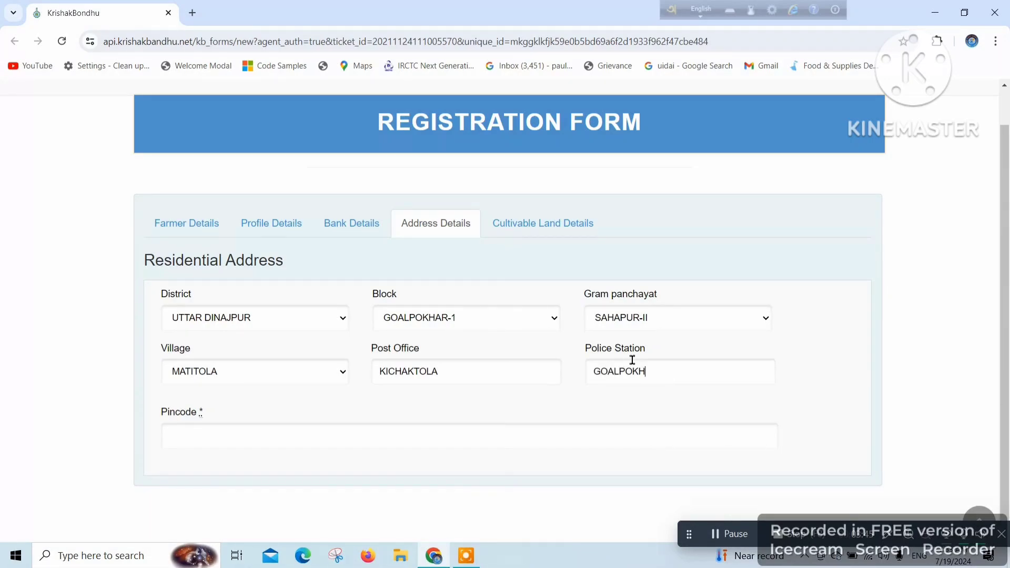
click(168, 435)
text(733210)
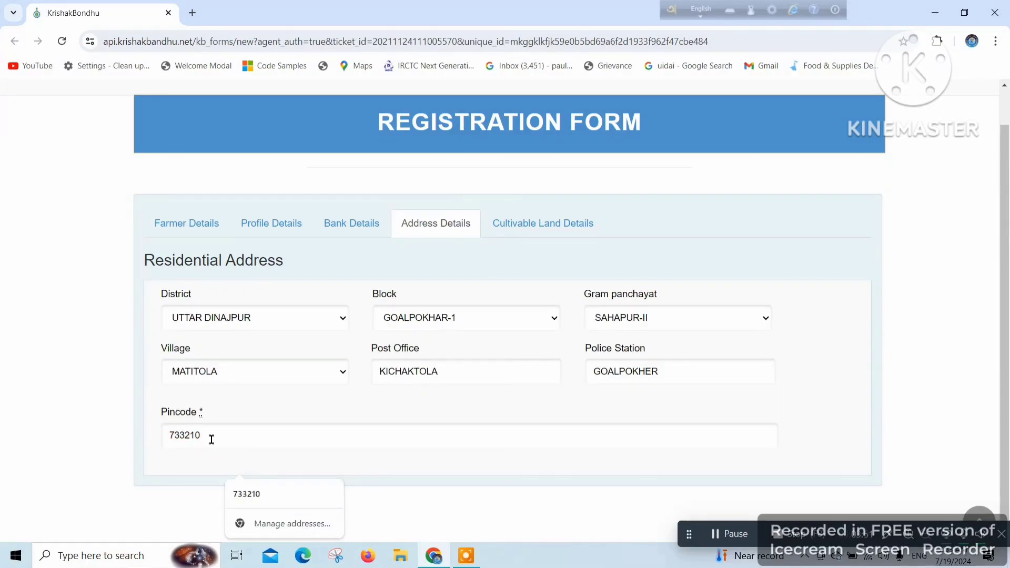
click(482, 302)
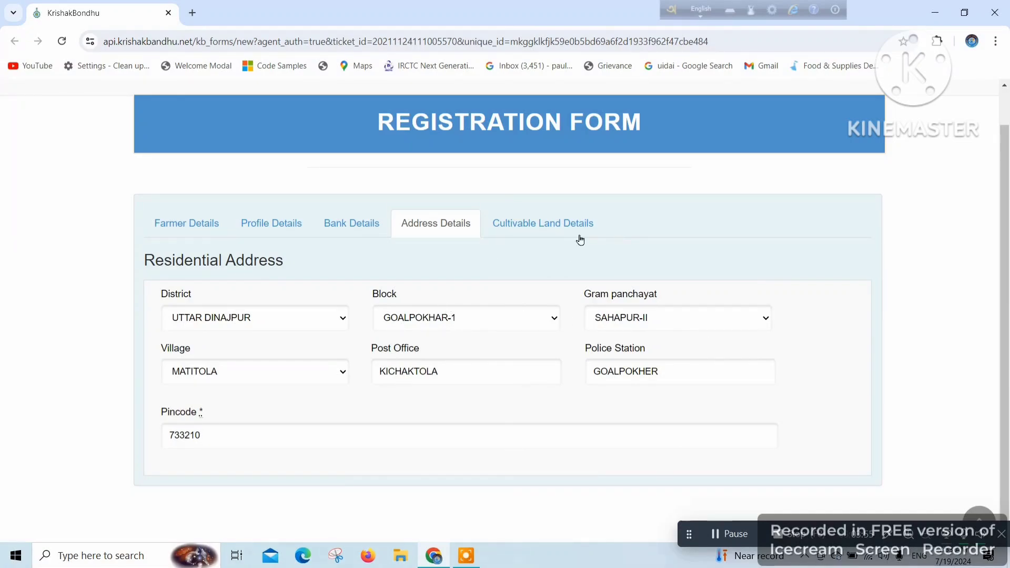
- Open Cultivable Land Details and add a new blank land detail row
click(539, 228)
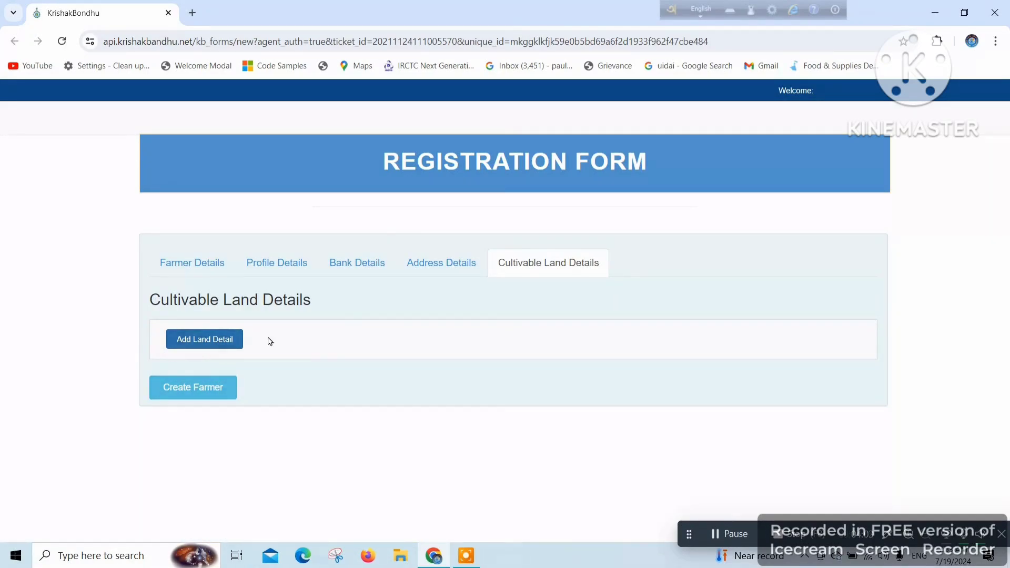
click(210, 338)
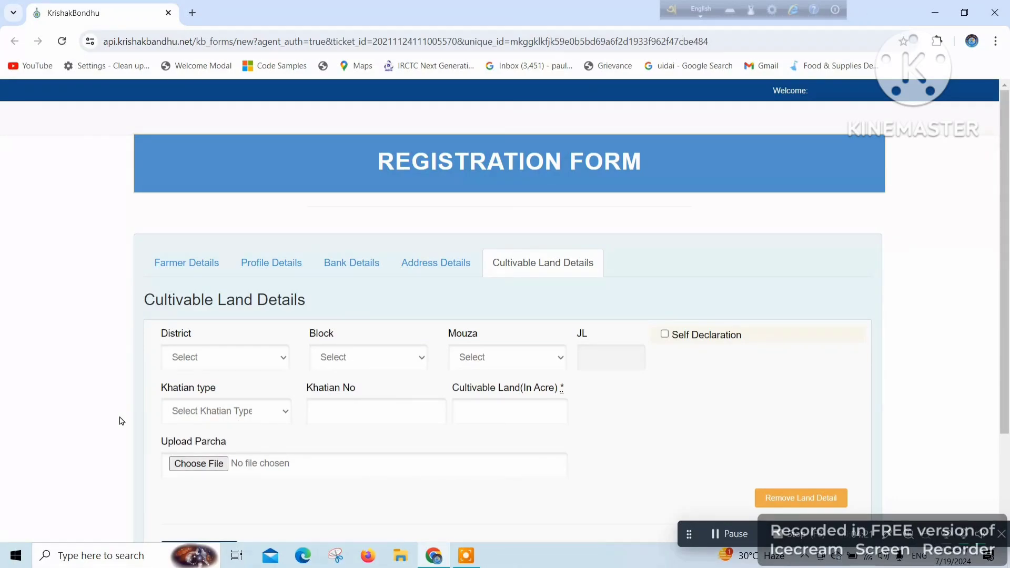
- Move from Cultivable Land Details through Bank and Profile Details back to Farmer Details
scroll(395, 381, down, 2)
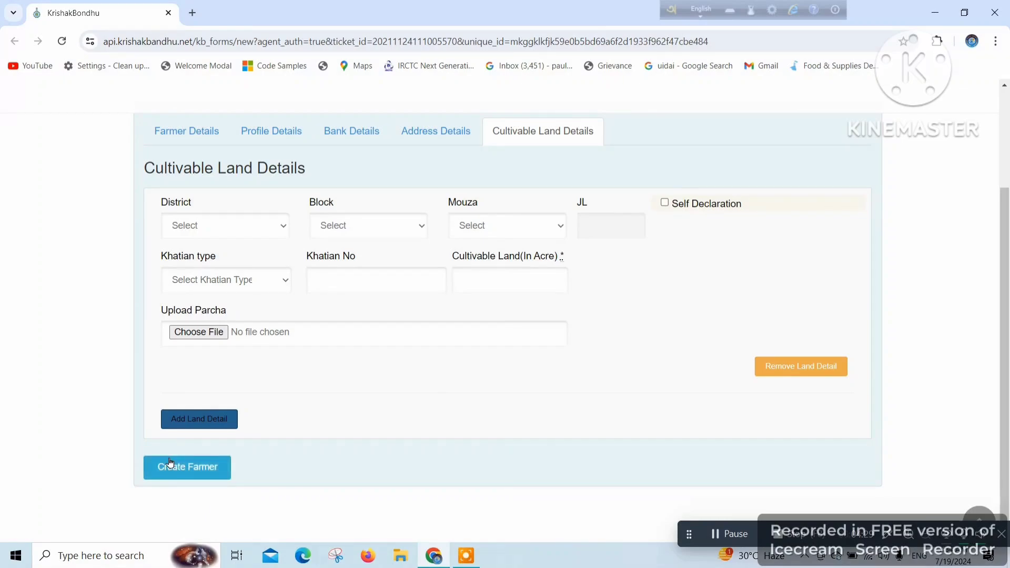
scroll(473, 395, up, 3)
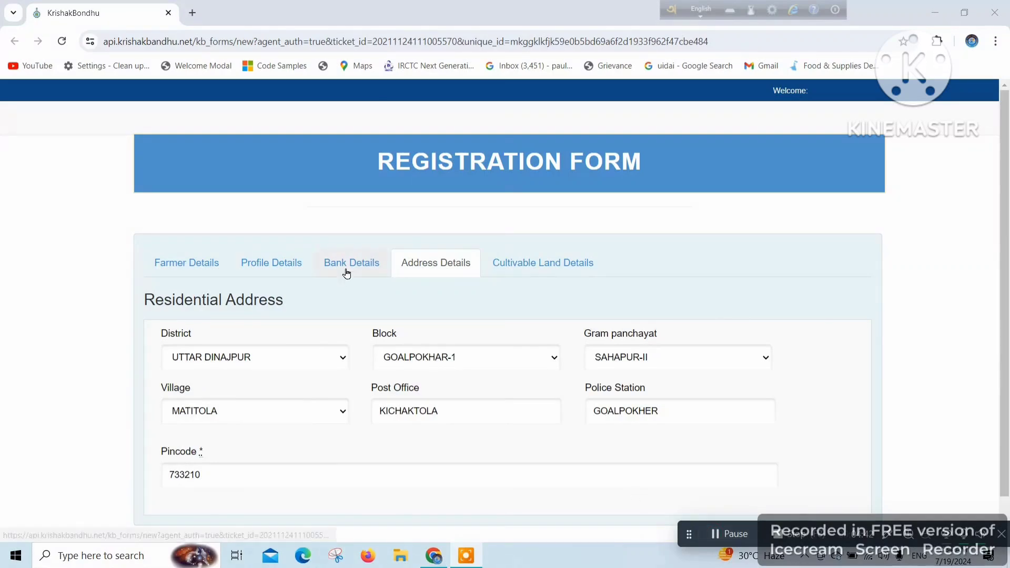
click(350, 263)
click(275, 269)
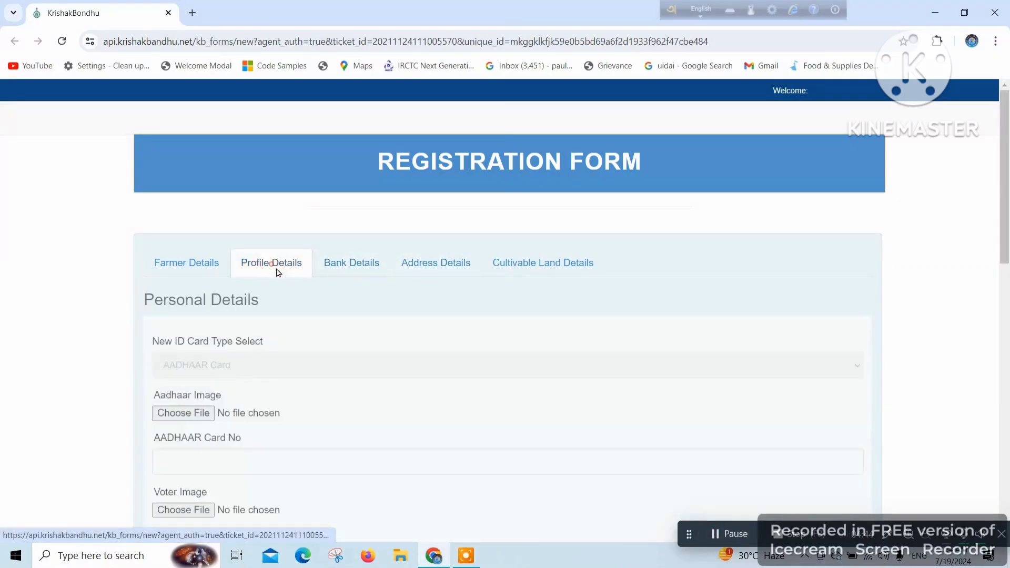
click(184, 272)
scroll(433, 293, down, 3)
scroll(469, 306, up, 3)
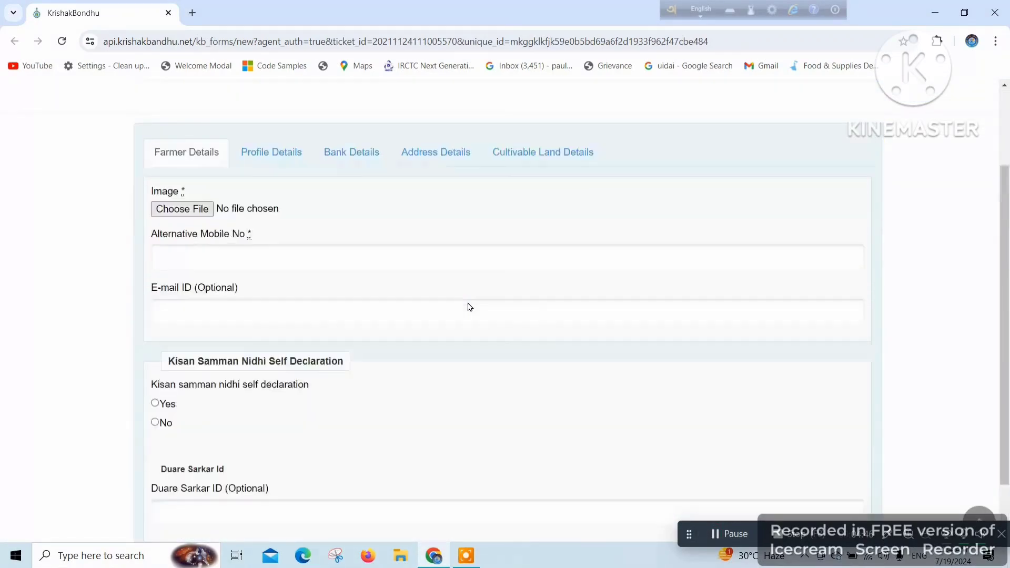